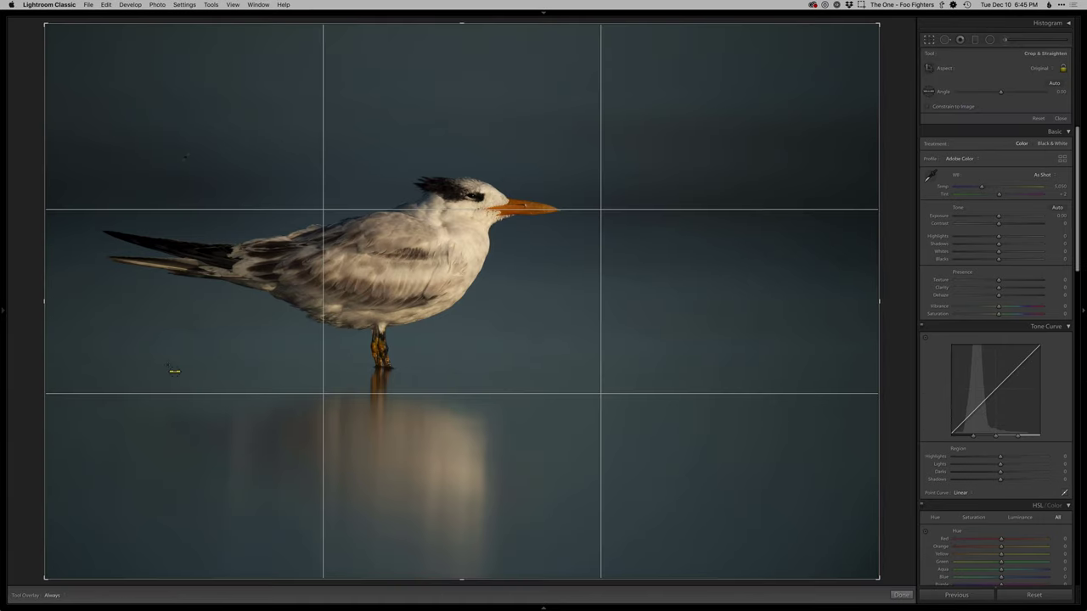
- Straighten the tern photo along the water line to -1.30° and tighten the crop slightly
{"action": "left_click_drag", "start_coordinate": [167, 365], "coordinate": [915, 381]}
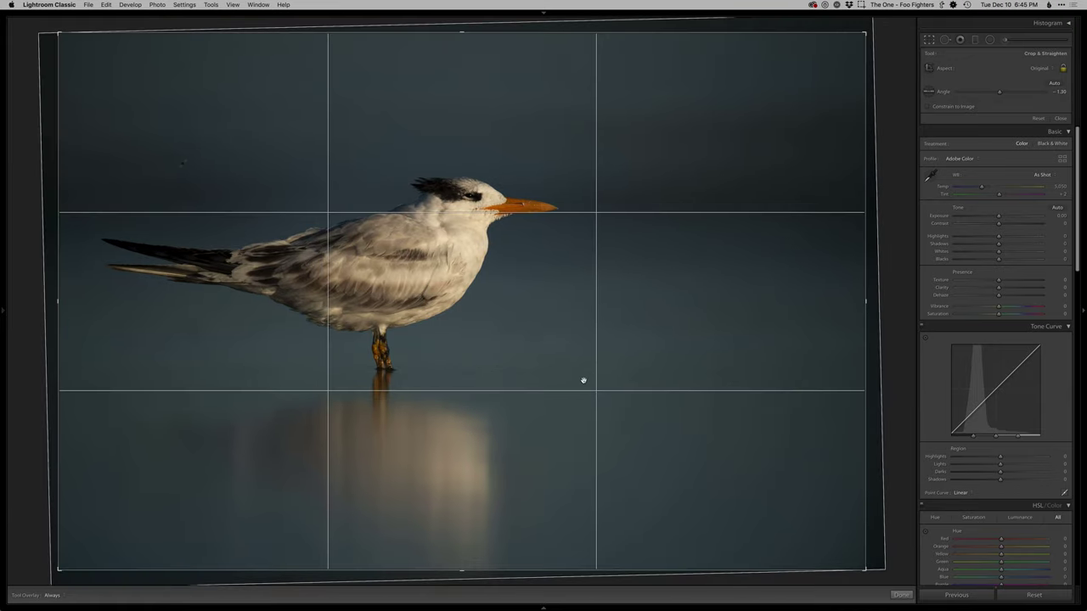
{"action": "left_click_drag", "start_coordinate": [870, 553], "coordinate": [851, 541]}
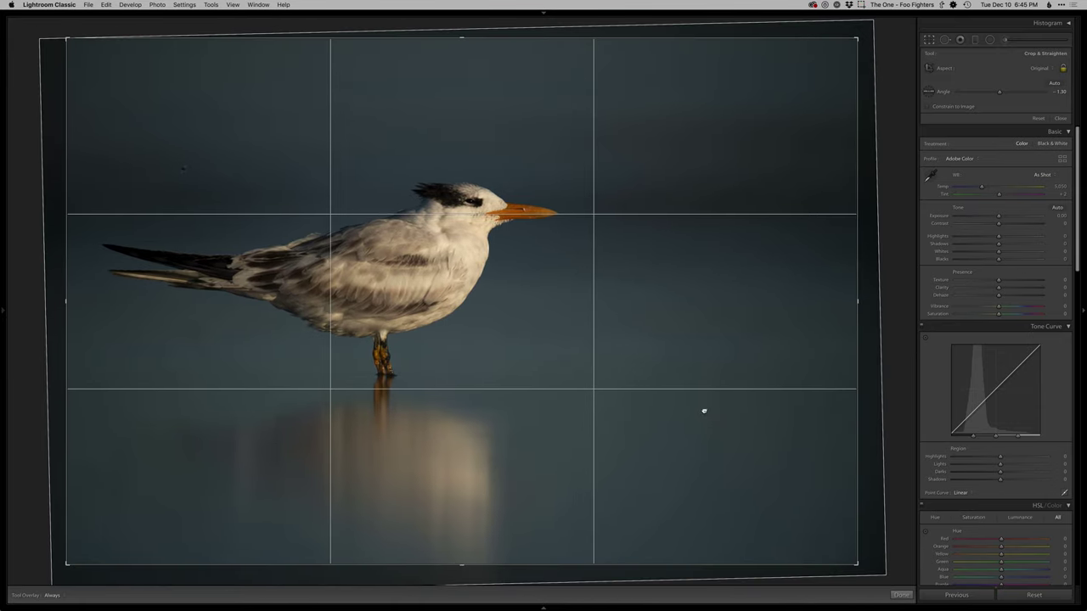
- Commit the crop and heal four specks in the water, upper-left, lower-left and right of the tern
{"action": "key", "text": "q"}
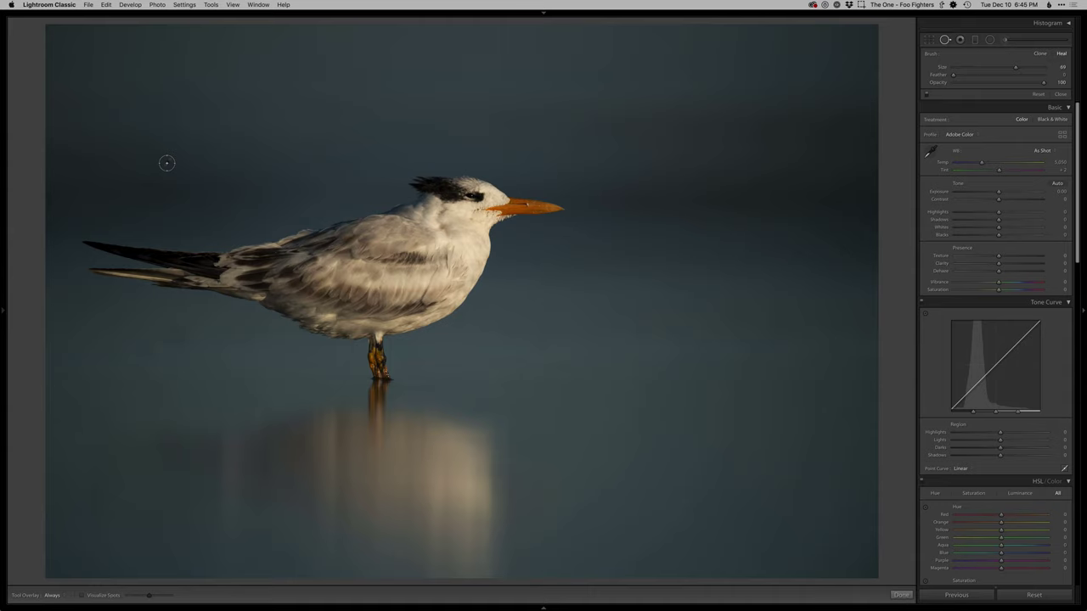
{"action": "left_click", "coordinate": [166, 161]}
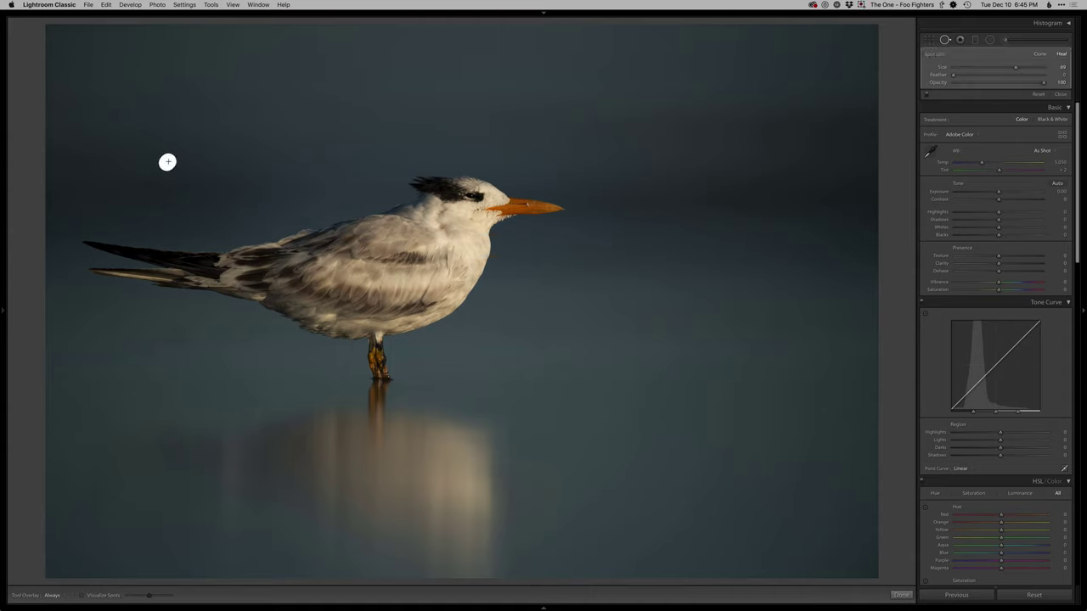
{"action": "left_click", "coordinate": [206, 372]}
{"action": "left_click", "coordinate": [220, 383]}
{"action": "left_click", "coordinate": [825, 381]}
{"action": "key", "text": "q"}
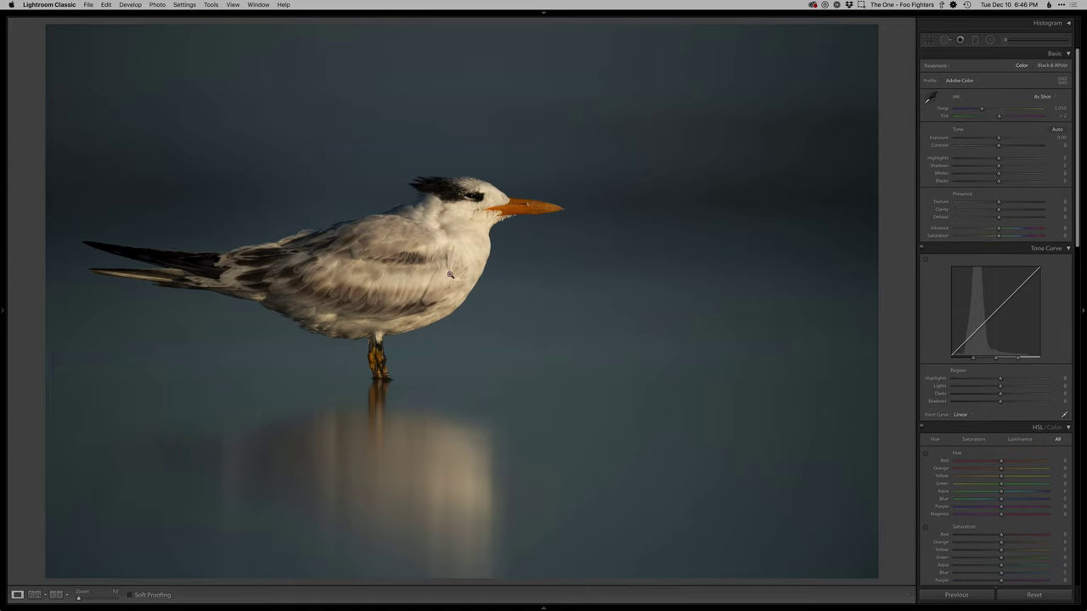
- Raise exposure to +0.30 and drop blacks to -20, then send the photo to Photoshop
{"action": "key", "text": "shift"}
{"action": "key", "text": "equal"}
{"action": "key", "text": "equal"}
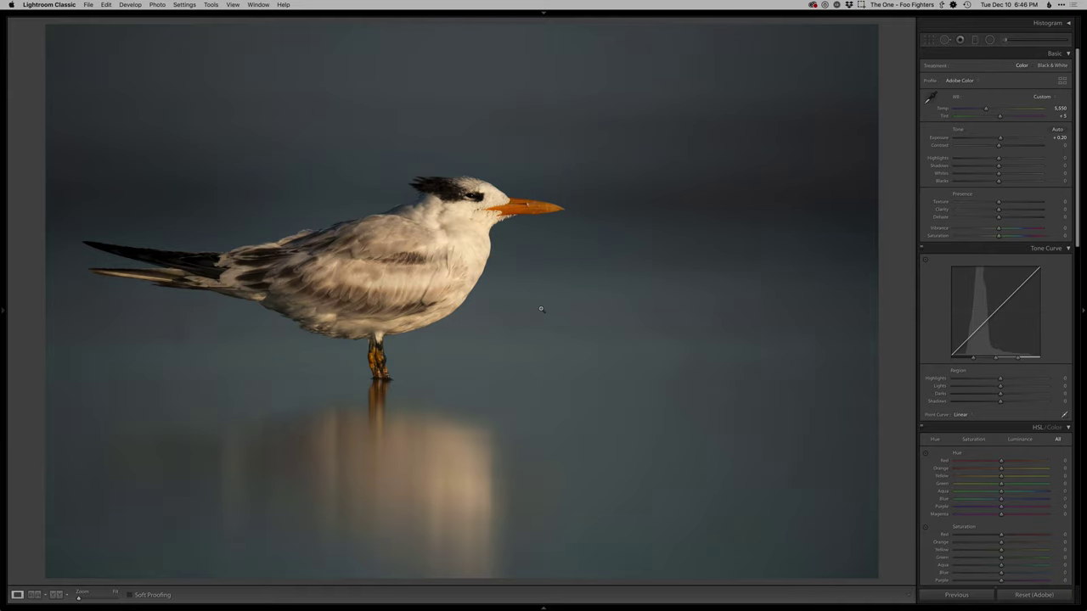
{"action": "key", "text": "equal"}
{"action": "key", "text": "shift+minus"}
{"action": "key", "text": "super+e"}
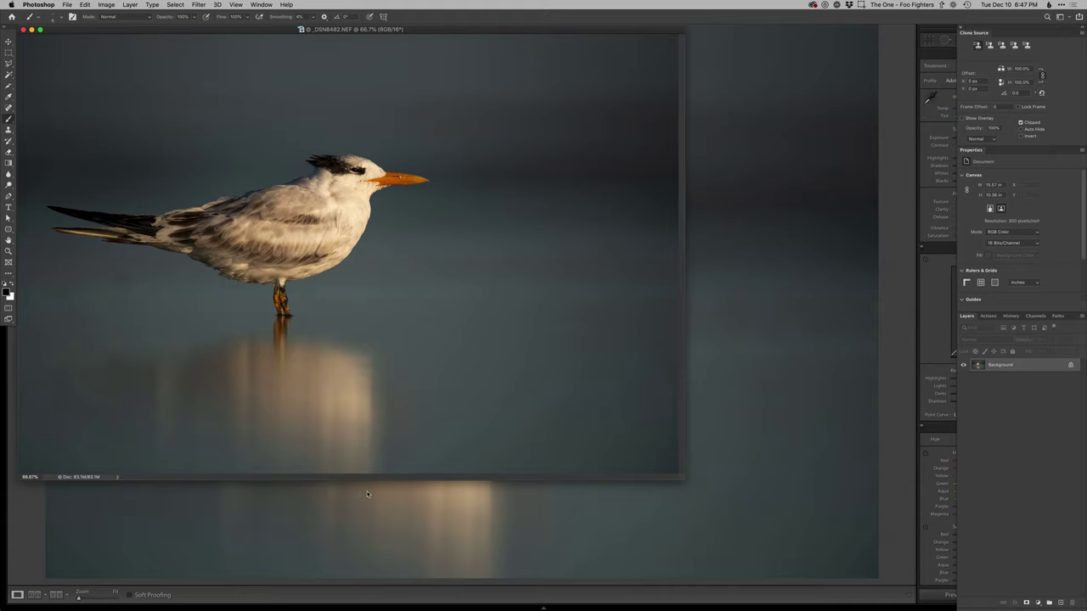
- Switch to full-screen view and add an empty layer named Retouch
{"action": "key", "text": "f"}
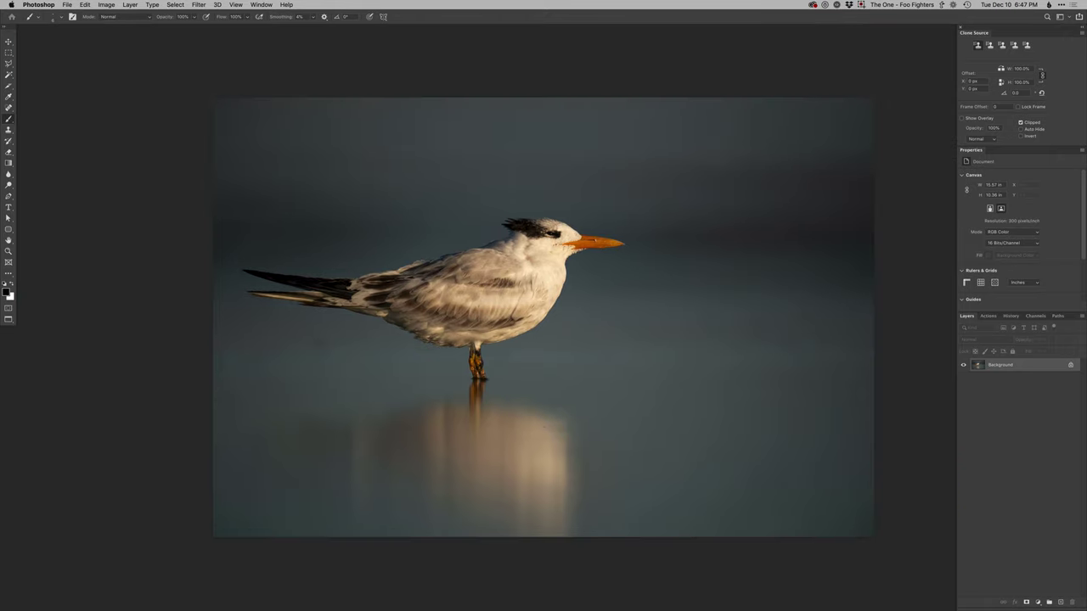
{"action": "key", "text": "F2"}
{"action": "key", "text": "super+plus"}
- Clone-stamp clean water over two blemishes, one left and one right of the tern
{"action": "key", "text": "s"}
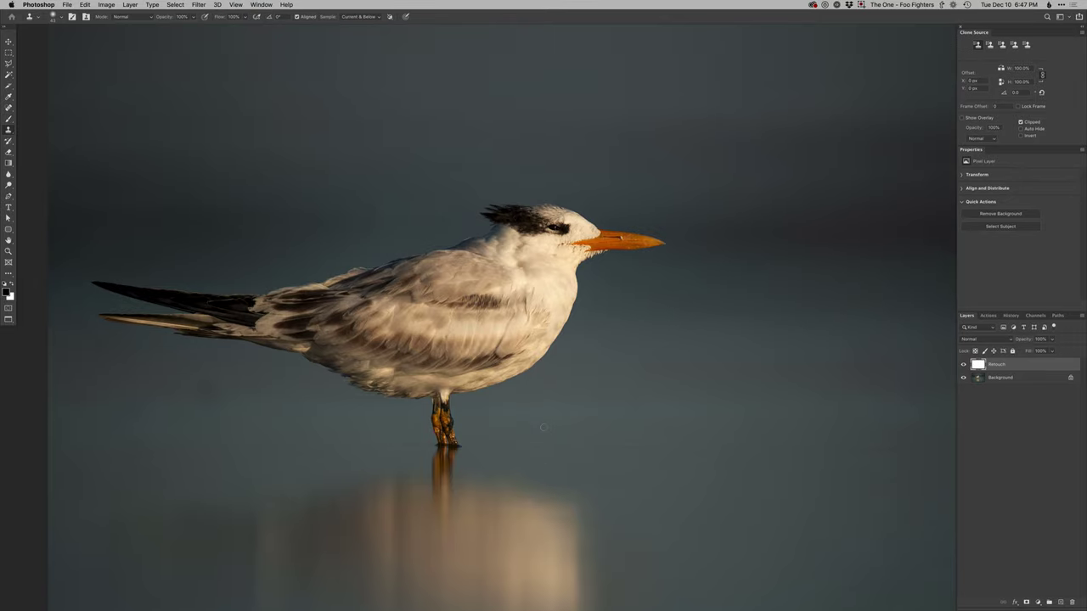
{"action": "scroll", "coordinate": [417, 449], "scroll_direction": "left", "scroll_amount": 3}
{"action": "left_click", "coordinate": [170, 477], "text": "alt"}
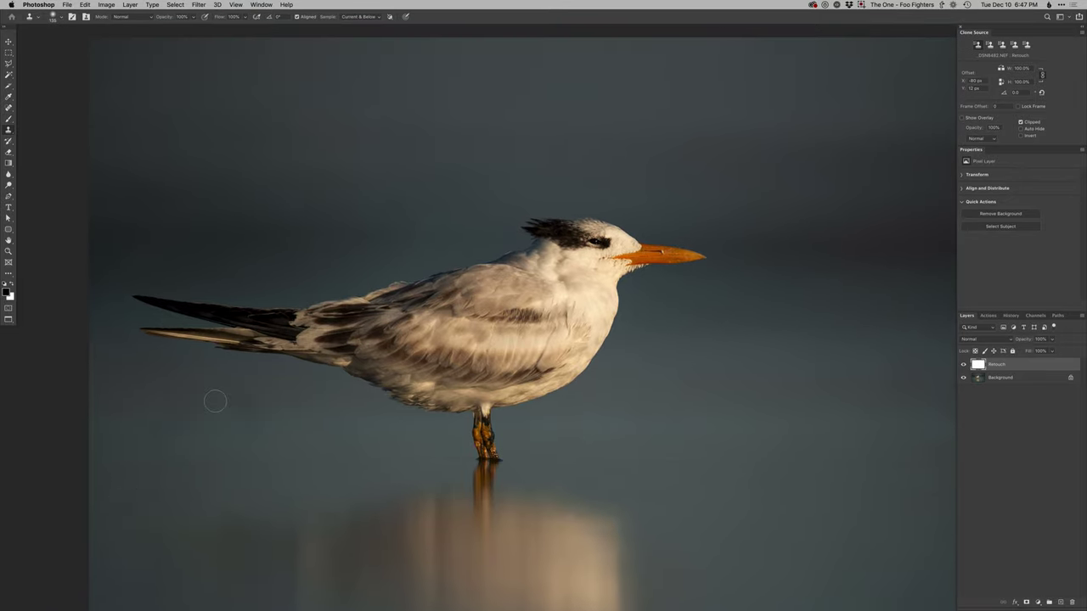
{"action": "left_click_drag", "start_coordinate": [213, 396], "coordinate": [235, 405]}
{"action": "key", "text": "Tab"}
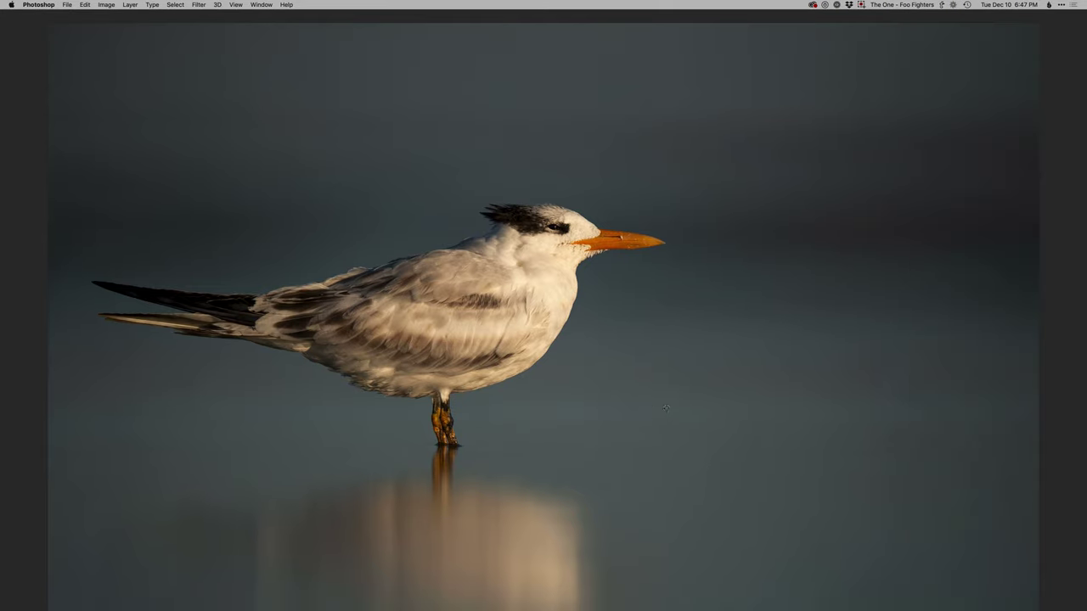
{"action": "left_click", "coordinate": [834, 381], "text": "alt"}
{"action": "left_click_drag", "start_coordinate": [857, 386], "coordinate": [908, 393]}
- Clone-stamp clean water over another spot on the right side of the water
{"action": "scroll", "coordinate": [900, 509], "scroll_direction": "down", "scroll_amount": 2}
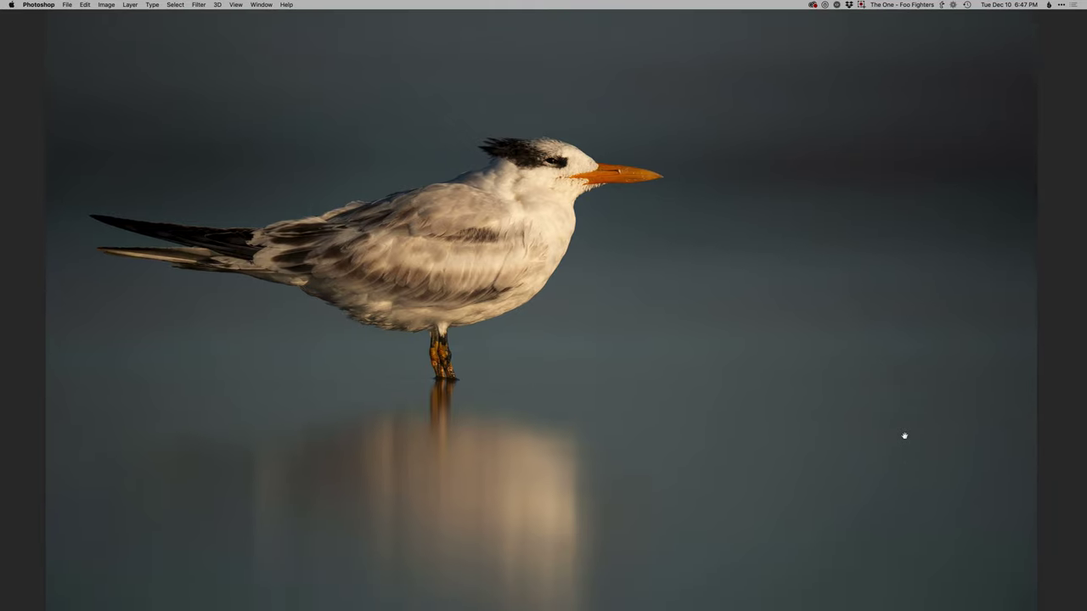
{"action": "scroll", "coordinate": [903, 437], "scroll_direction": "down", "scroll_amount": 2}
{"action": "scroll", "coordinate": [895, 402], "scroll_direction": "down", "scroll_amount": 1}
{"action": "left_click", "coordinate": [978, 374], "text": "alt"}
{"action": "left_click", "coordinate": [959, 409]}
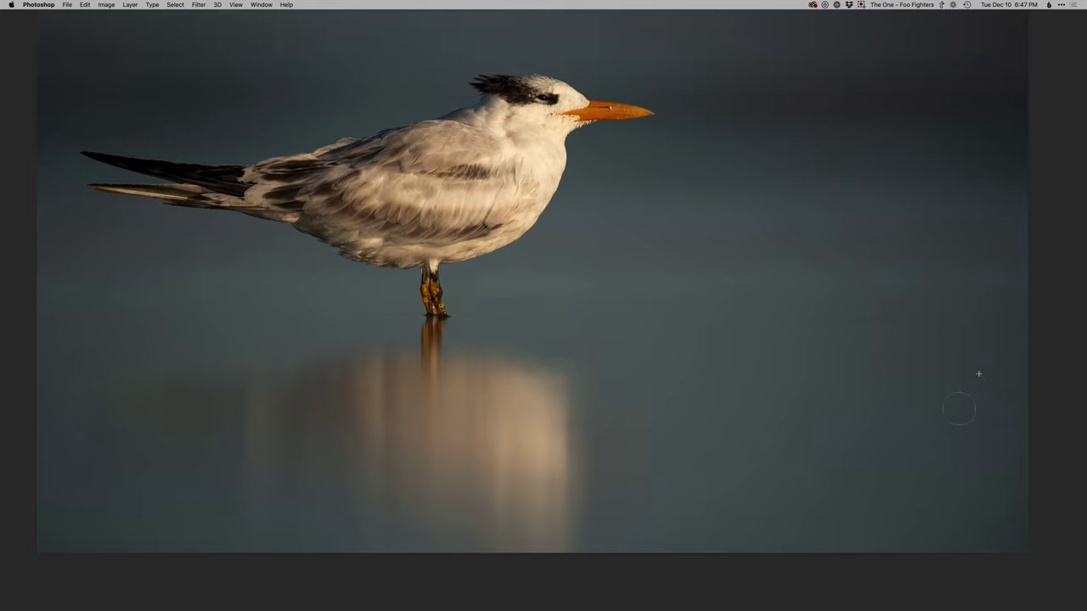
{"action": "scroll", "coordinate": [594, 510], "scroll_direction": "up", "scroll_amount": 4}
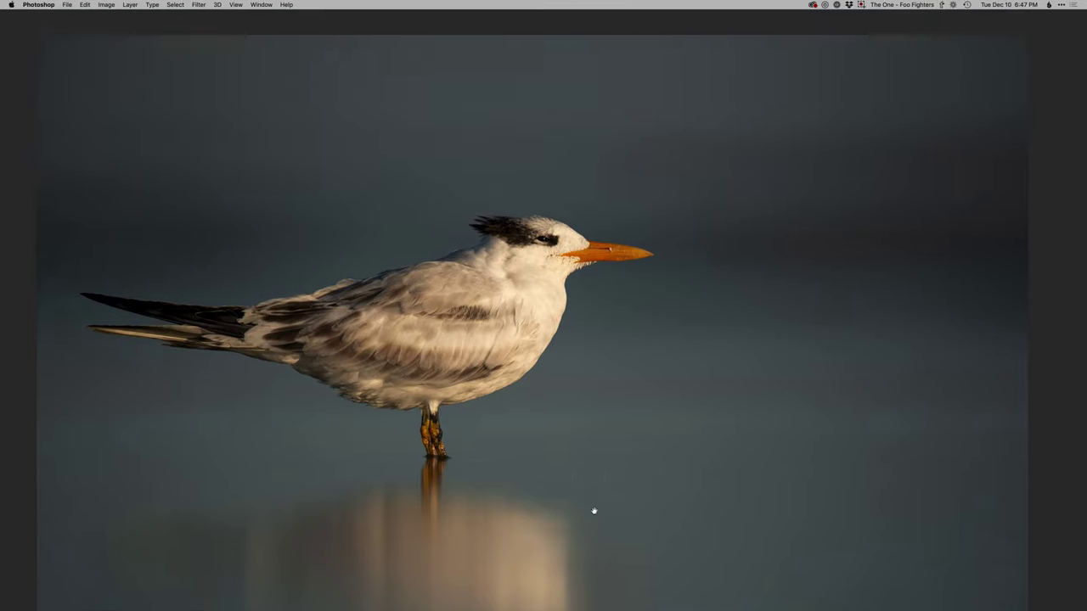
{"action": "scroll", "coordinate": [599, 451], "scroll_direction": "up", "scroll_amount": 2}
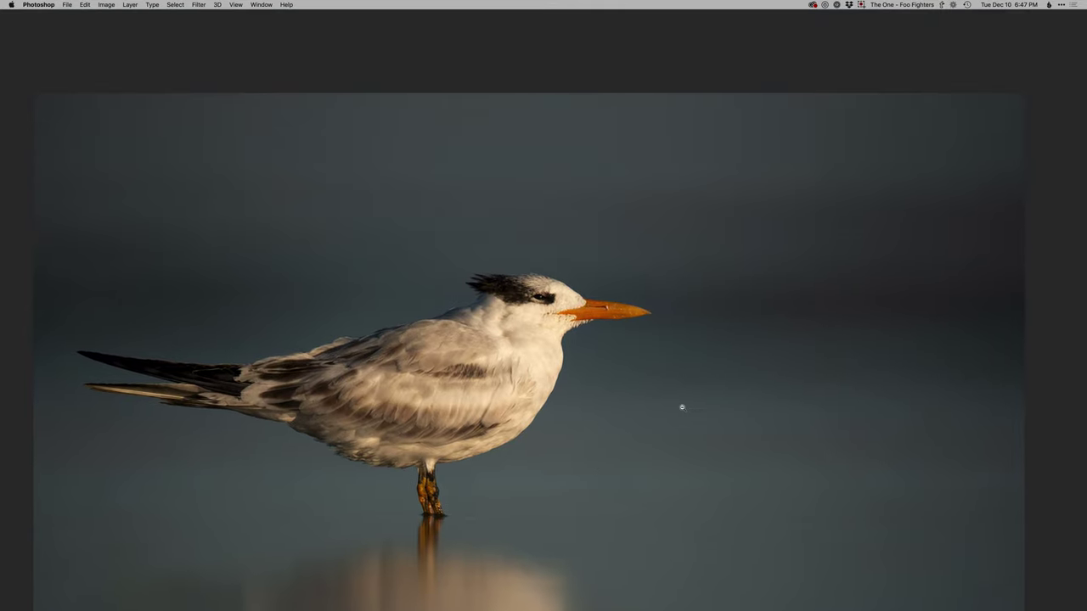
{"action": "scroll", "coordinate": [679, 408], "scroll_direction": "down", "scroll_amount": 1}
{"action": "scroll", "coordinate": [653, 399], "scroll_direction": "down", "scroll_amount": 3}
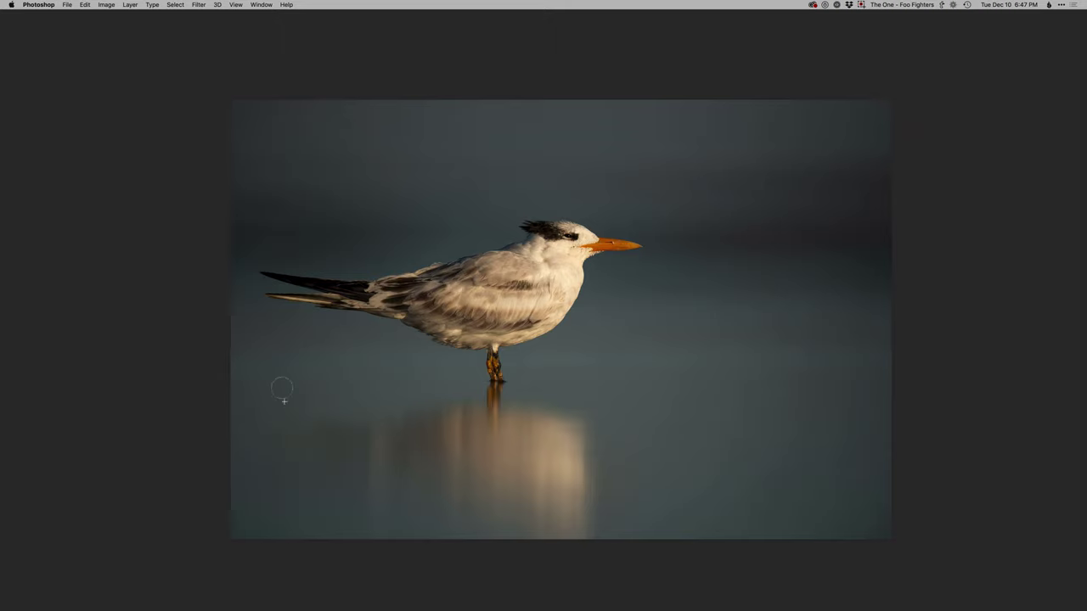
- Zoom in and out on the tern's head, breast and body to inspect the cleanup
{"action": "left_click", "coordinate": [521, 316]}
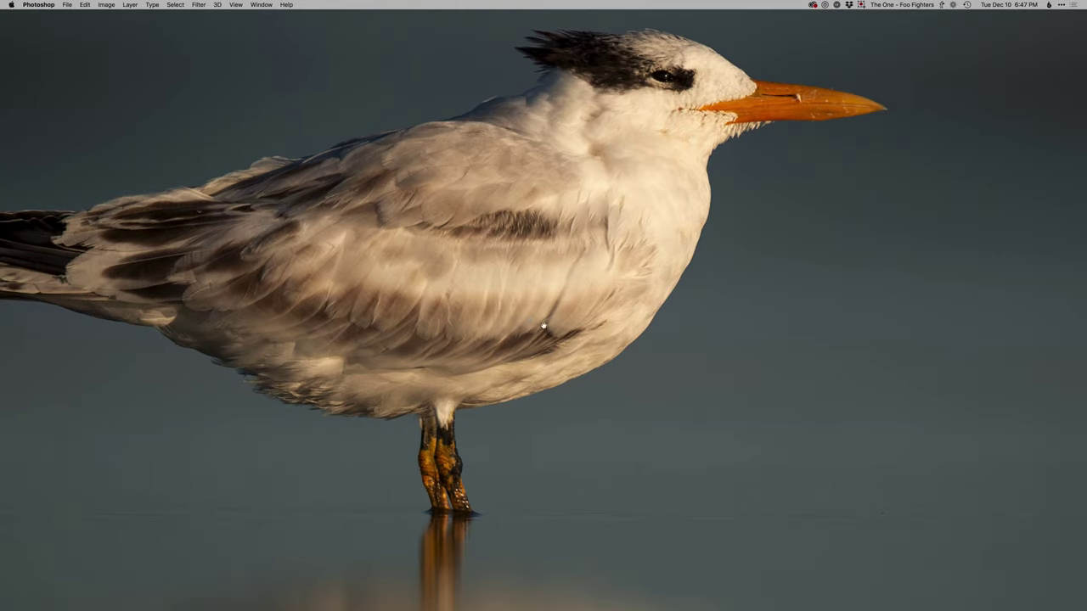
{"action": "left_click_drag", "start_coordinate": [632, 273], "coordinate": [615, 354]}
{"action": "left_click", "coordinate": [616, 354], "text": "alt"}
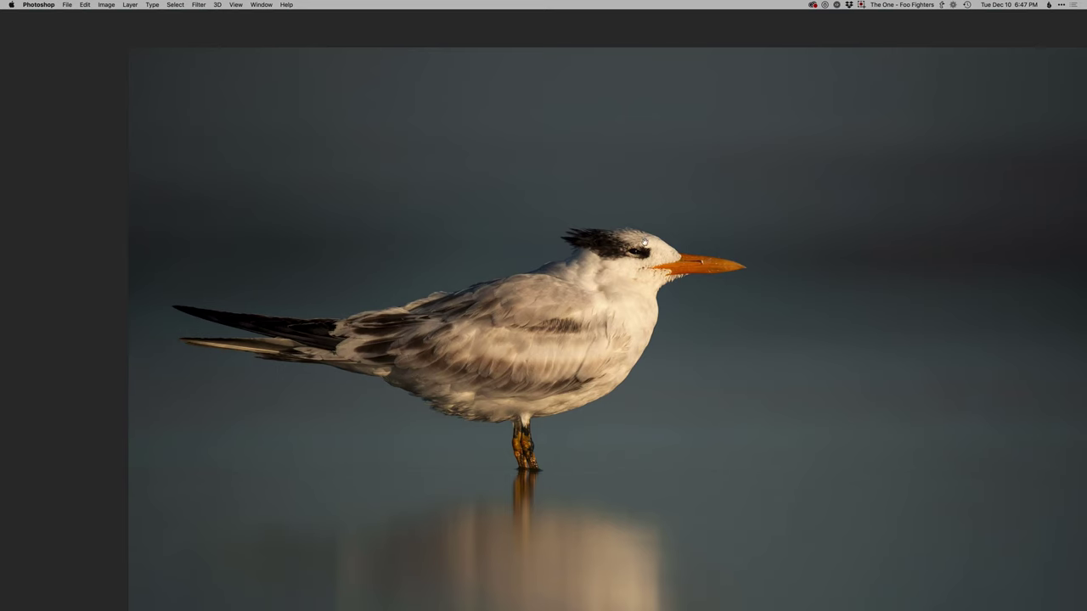
{"action": "left_click", "coordinate": [635, 316]}
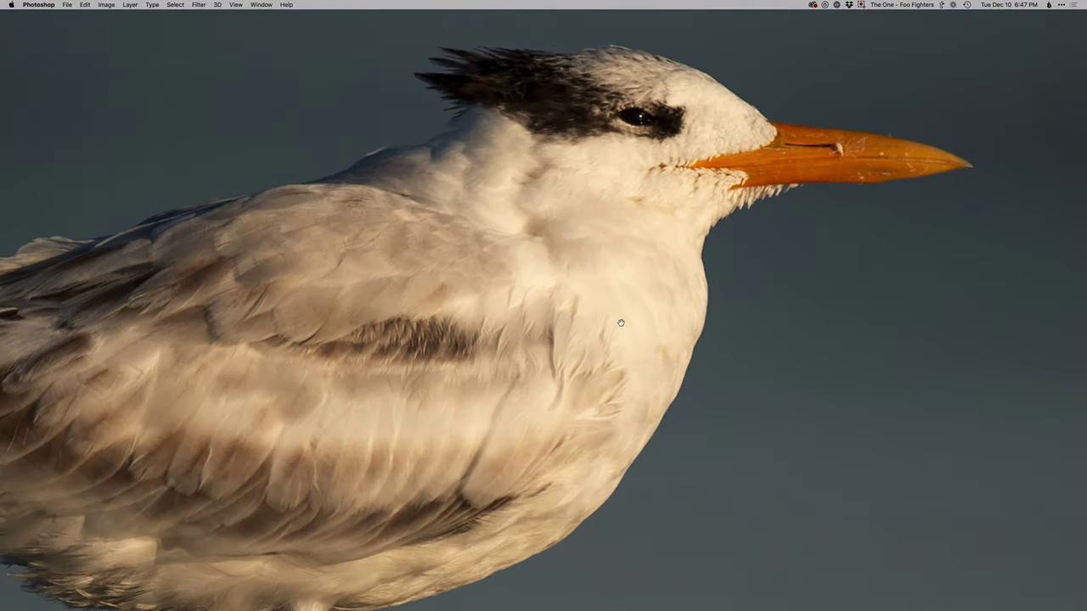
{"action": "left_click", "coordinate": [619, 324], "text": "alt"}
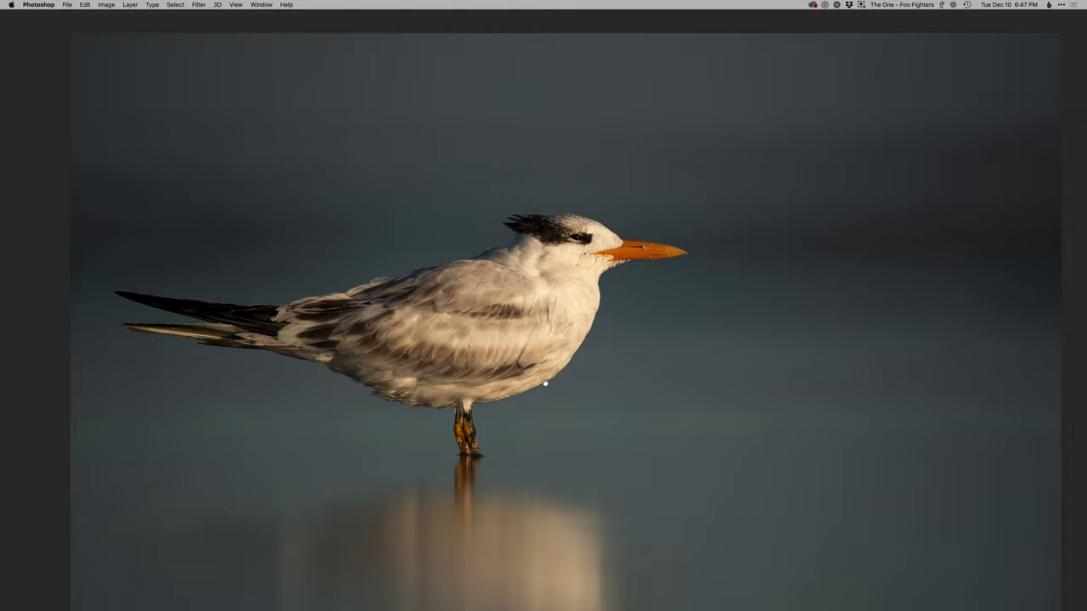
{"action": "left_click", "coordinate": [556, 387], "text": "alt"}
- Restore the panels and add a Curves layer named 'more blue' on its Blue channel
{"action": "key", "text": "Tab"}
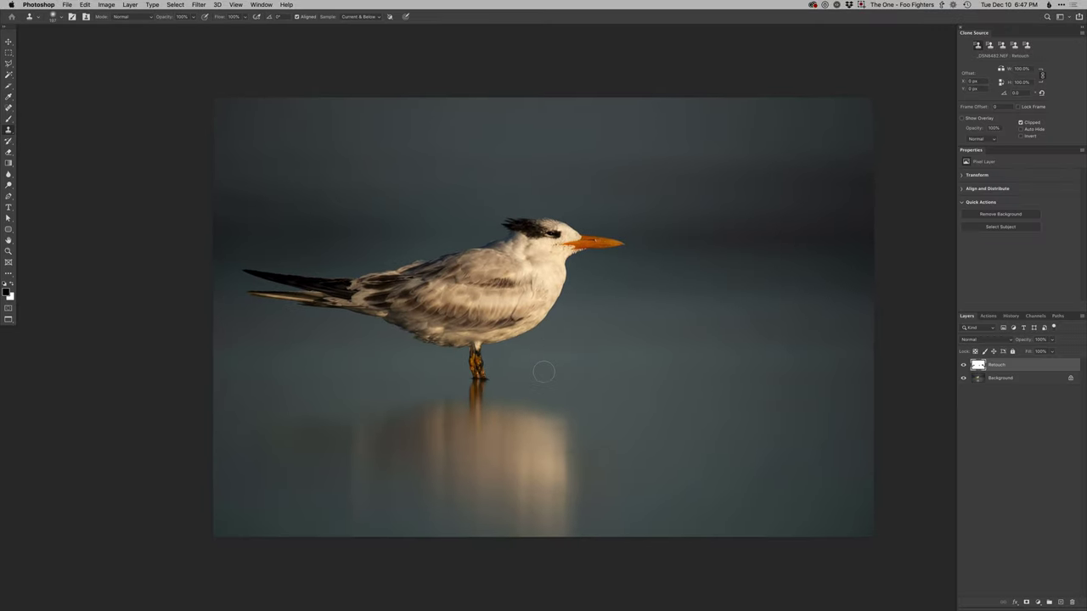
{"action": "key", "text": "super+alt+m"}
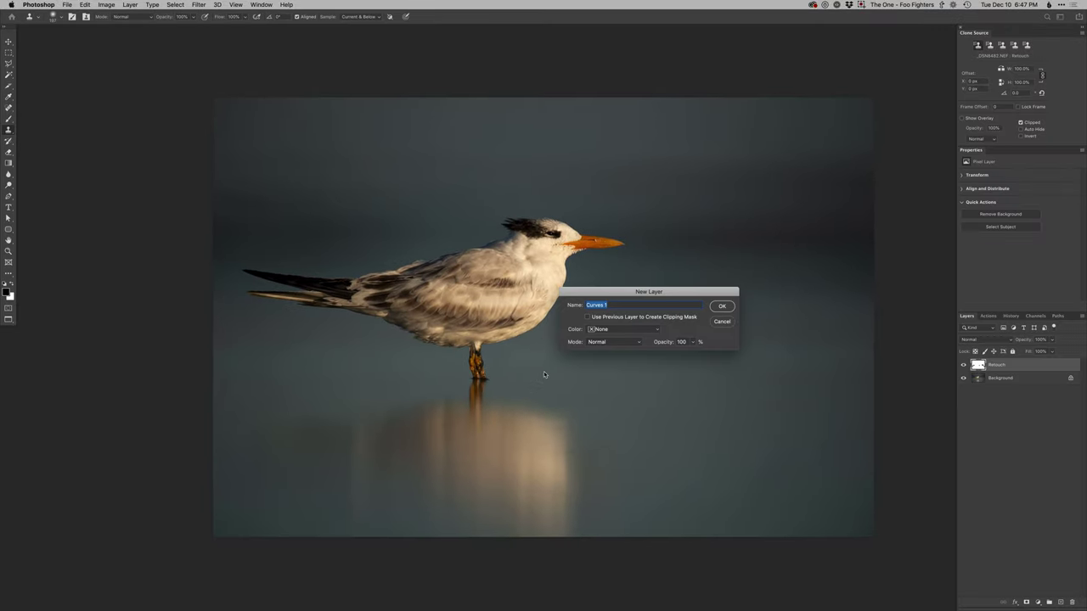
{"action": "type", "text": "more blue"}
{"action": "key", "text": "Return"}
{"action": "key", "text": "alt+5"}
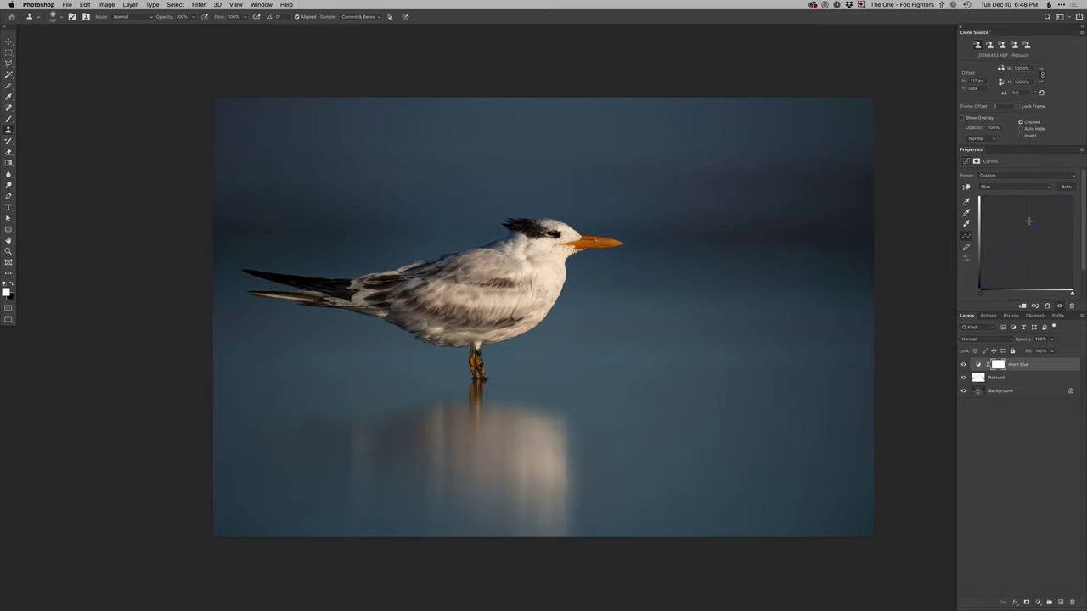
- Set up the Brush tool with a different preset and black as the painting colour
{"action": "key", "text": "b"}
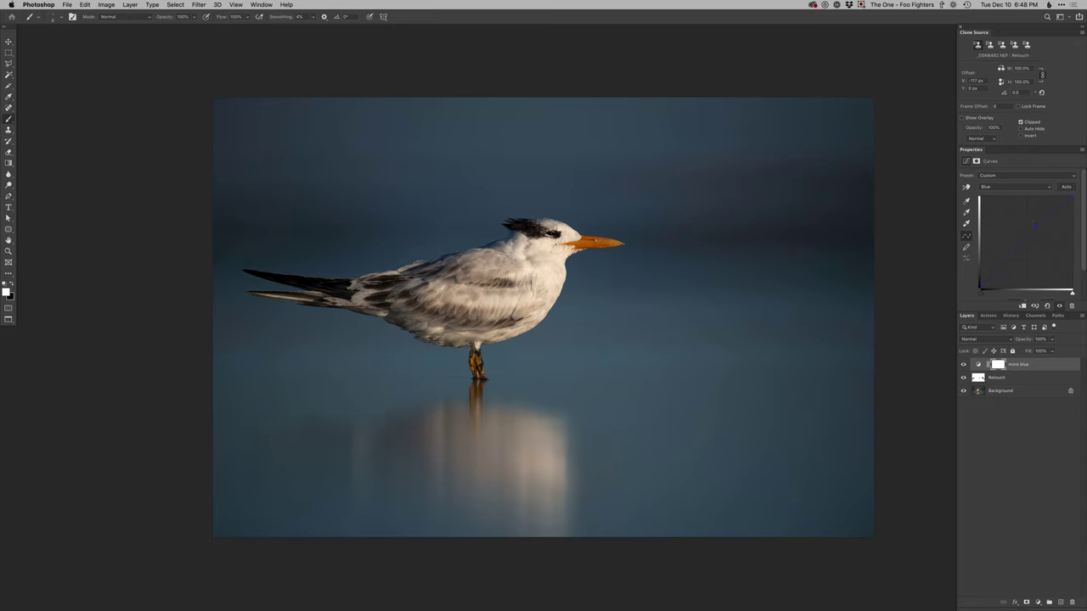
{"action": "scroll", "coordinate": [473, 325], "scroll_direction": "up", "scroll_amount": 3}
{"action": "scroll", "coordinate": [492, 374], "scroll_direction": "up", "scroll_amount": 2}
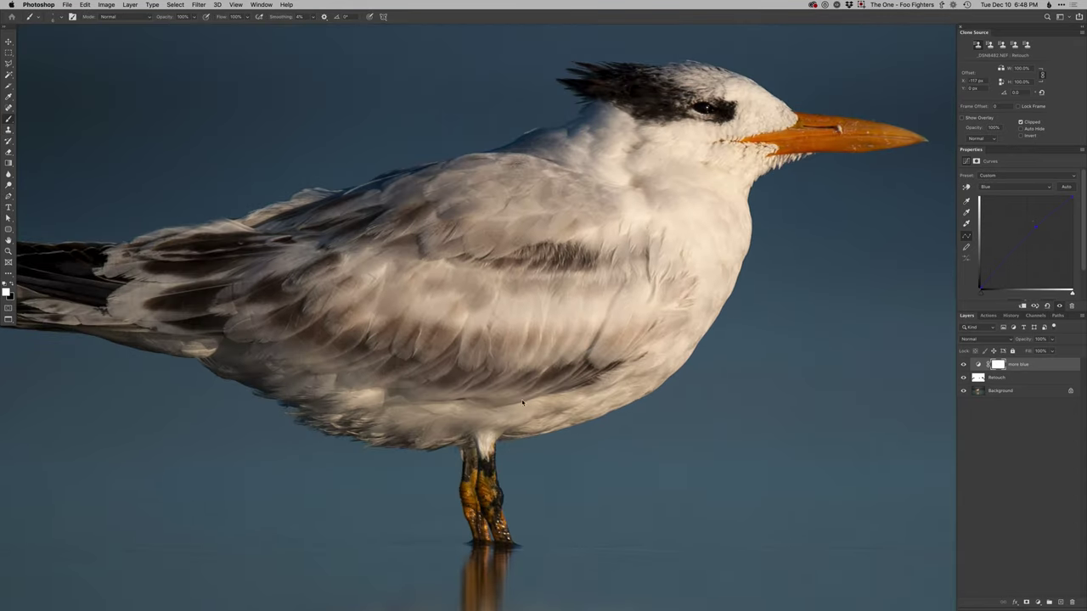
{"action": "right_click", "coordinate": [522, 402]}
{"action": "left_click", "coordinate": [538, 461]}
{"action": "key", "text": "Return"}
{"action": "key", "text": "x"}
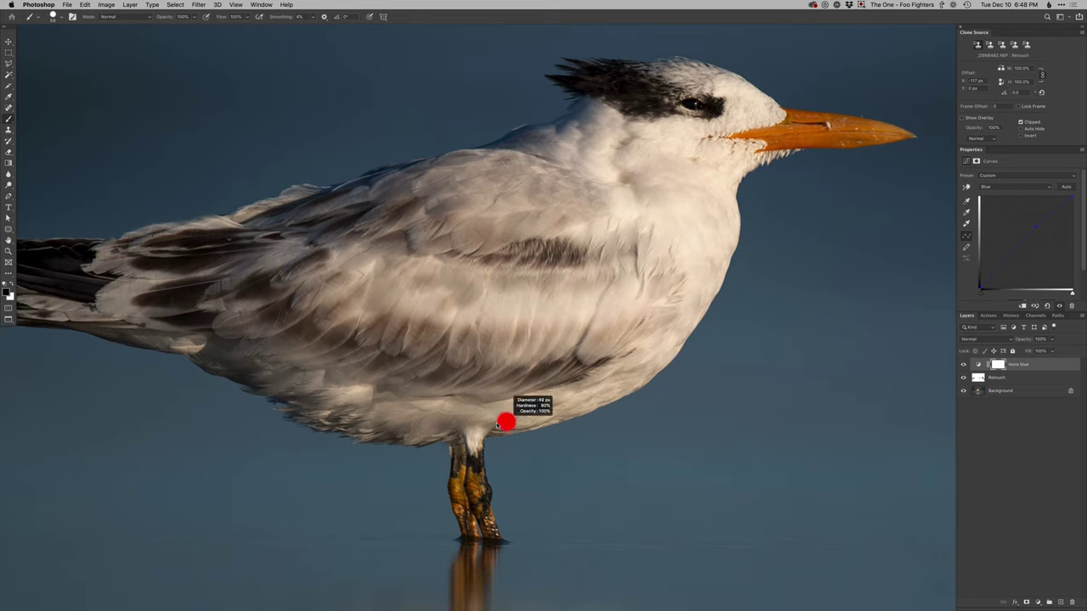
- Paint the tern's belly, head, tail and legs out of the more blue mask
{"action": "mouse_move", "coordinate": [528, 419]}
{"action": "left_mouse_down"}
{"action": "mouse_move", "coordinate": [575, 407]}
{"action": "mouse_move", "coordinate": [661, 357]}
{"action": "left_mouse_up"}
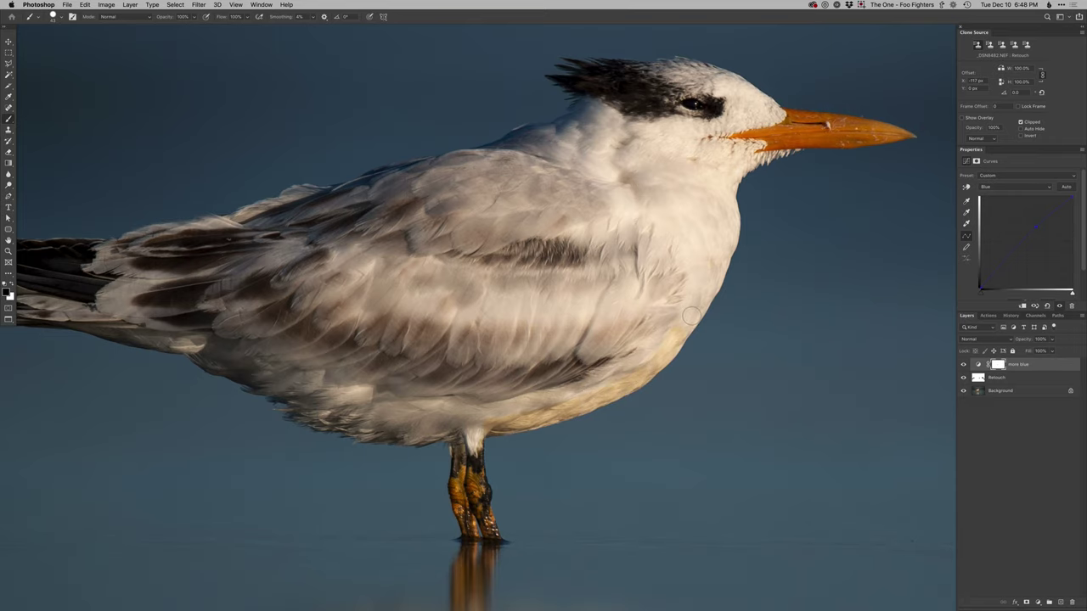
{"action": "mouse_move", "coordinate": [704, 300]}
{"action": "left_mouse_down"}
{"action": "mouse_move", "coordinate": [658, 367]}
{"action": "mouse_move", "coordinate": [660, 355]}
{"action": "mouse_move", "coordinate": [677, 328]}
{"action": "mouse_move", "coordinate": [673, 384]}
{"action": "left_mouse_up"}
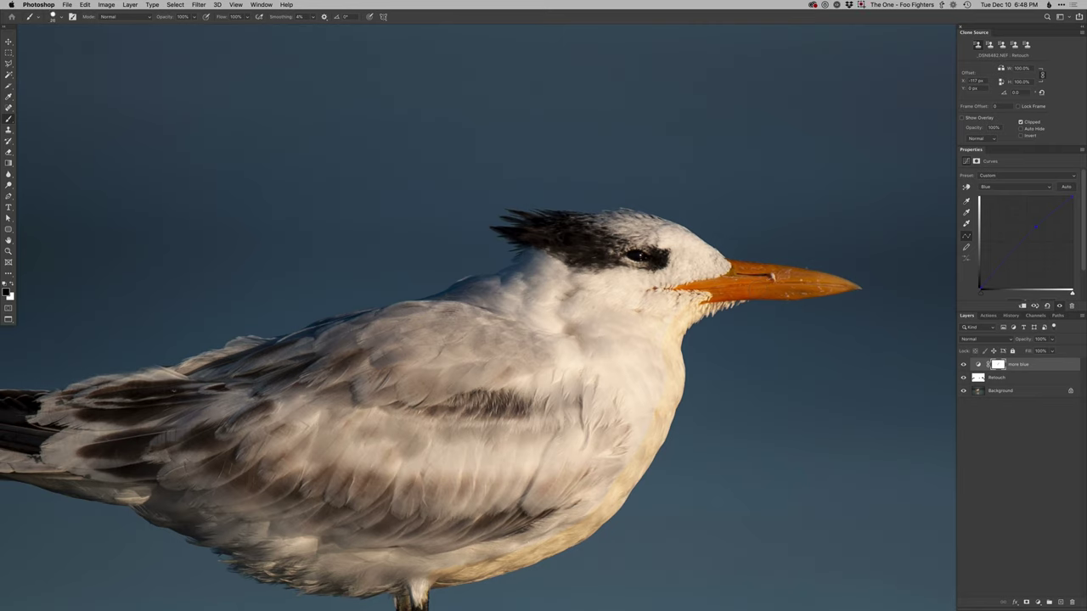
{"action": "key", "text": "x"}
{"action": "key", "text": "x"}
{"action": "left_click_drag", "start_coordinate": [721, 264], "coordinate": [647, 342]}
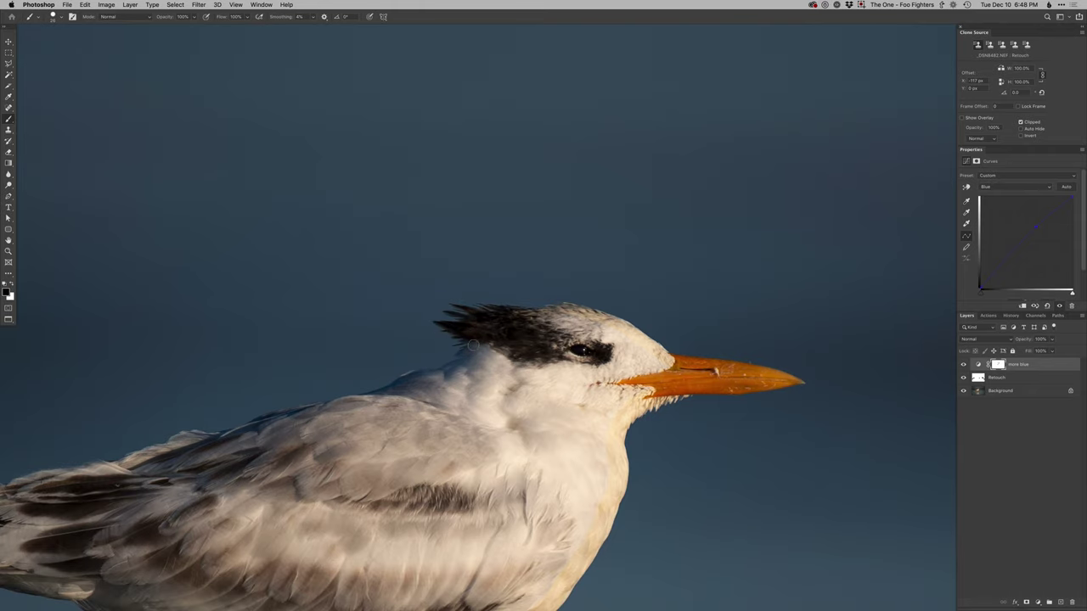
{"action": "scroll", "coordinate": [652, 289], "scroll_direction": "up", "scroll_amount": 2}
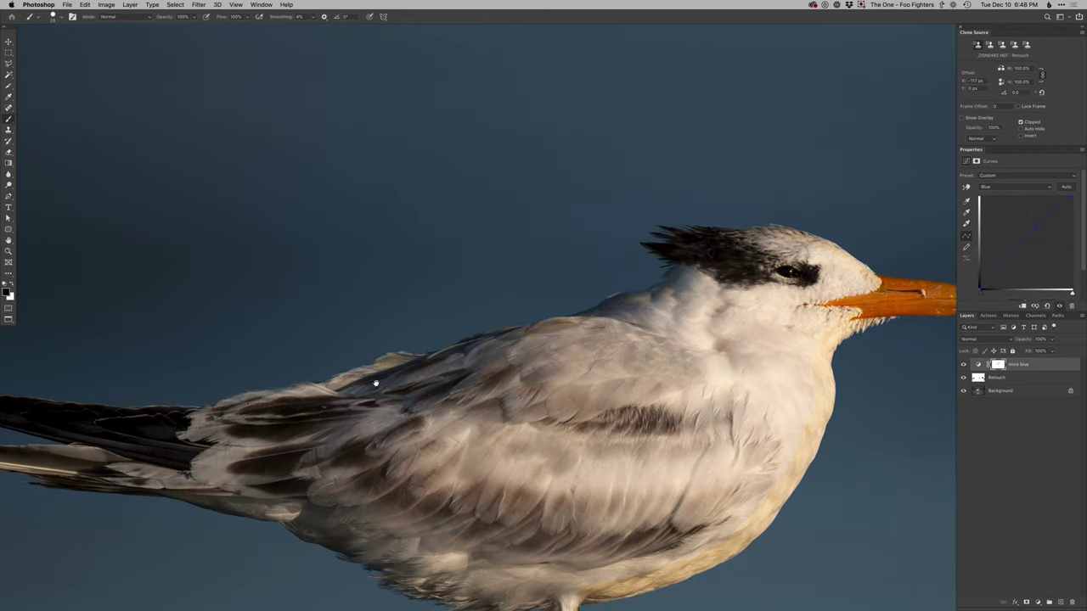
{"action": "left_click_drag", "start_coordinate": [376, 383], "coordinate": [575, 296]}
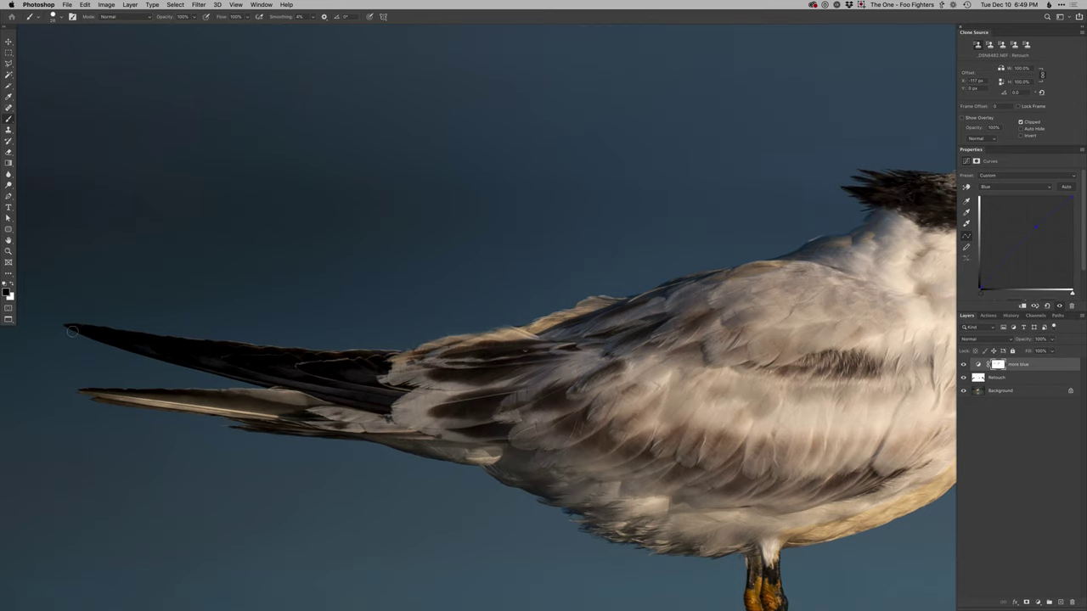
{"action": "key", "text": "x"}
{"action": "key", "text": "x"}
{"action": "key", "text": "x"}
{"action": "key", "text": "x"}
{"action": "key", "text": "x"}
{"action": "key", "text": "x"}
{"action": "key", "text": "x"}
{"action": "key", "text": "x"}
{"action": "key", "text": "x"}
{"action": "key", "text": "x"}
{"action": "key", "text": "x"}
{"action": "key", "text": "x"}
{"action": "key", "text": "x"}
{"action": "key", "text": "x"}
{"action": "left_click_drag", "start_coordinate": [599, 531], "coordinate": [546, 446]}
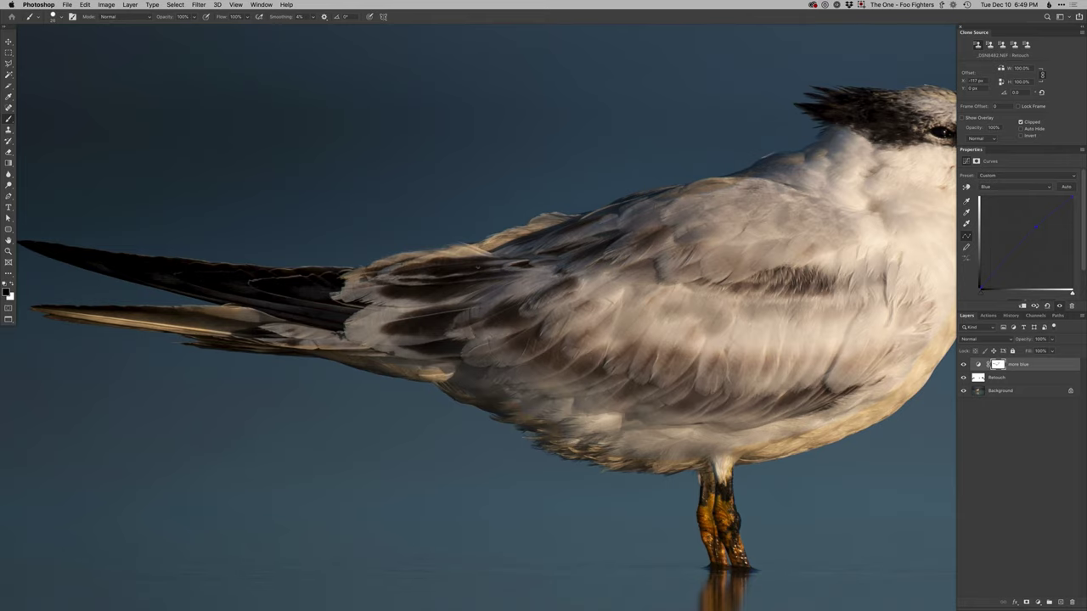
- On the more blue mask, Magic Wand the bird's interior, expand the selection and fill it black
{"action": "left_click", "coordinate": [998, 364], "text": "alt"}
{"action": "key", "text": "w"}
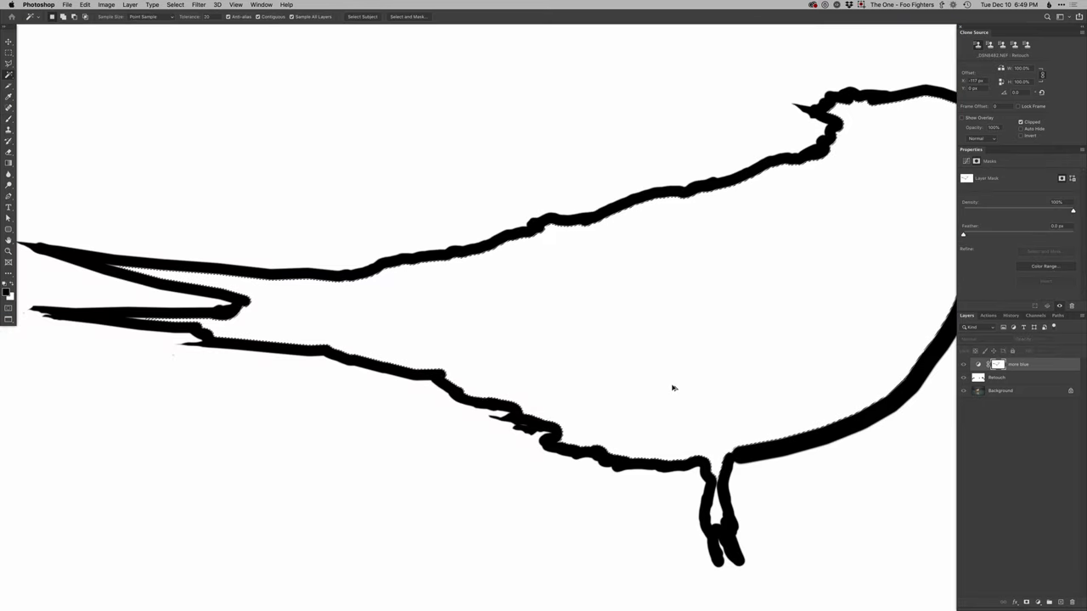
{"action": "left_click", "coordinate": [671, 388]}
{"action": "key", "text": "Return"}
{"action": "key", "text": "alt+BackSpace"}
{"action": "key", "text": "ctrl+d"}
{"action": "key", "text": "b"}
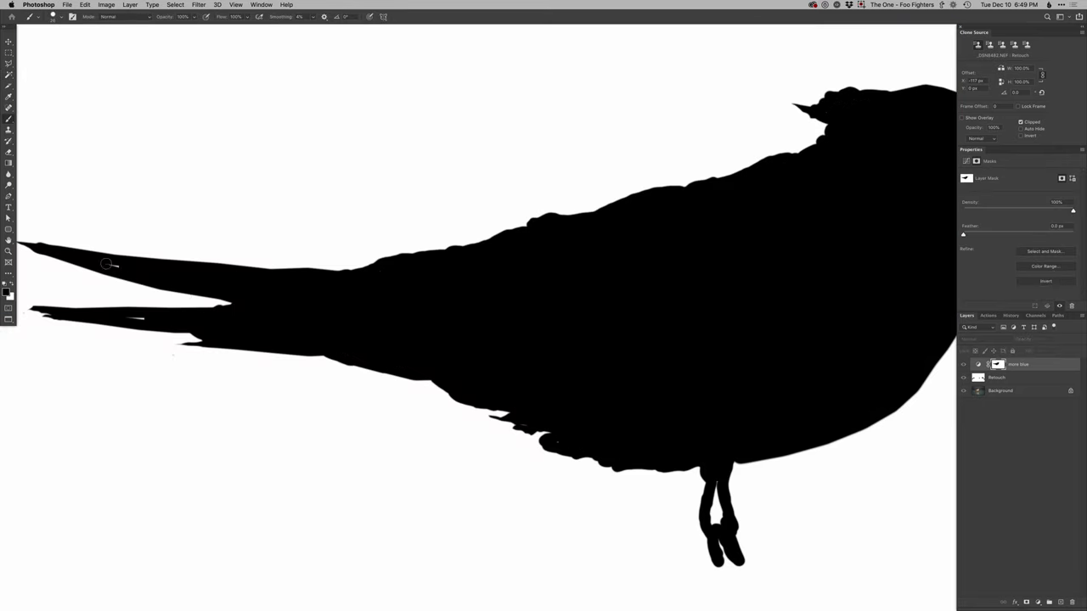
- Check the legs by toggling between the mask view and the colour photo
{"action": "scroll", "coordinate": [625, 359], "scroll_direction": "right", "scroll_amount": 8}
{"action": "scroll", "coordinate": [626, 359], "scroll_direction": "up", "scroll_amount": 3}
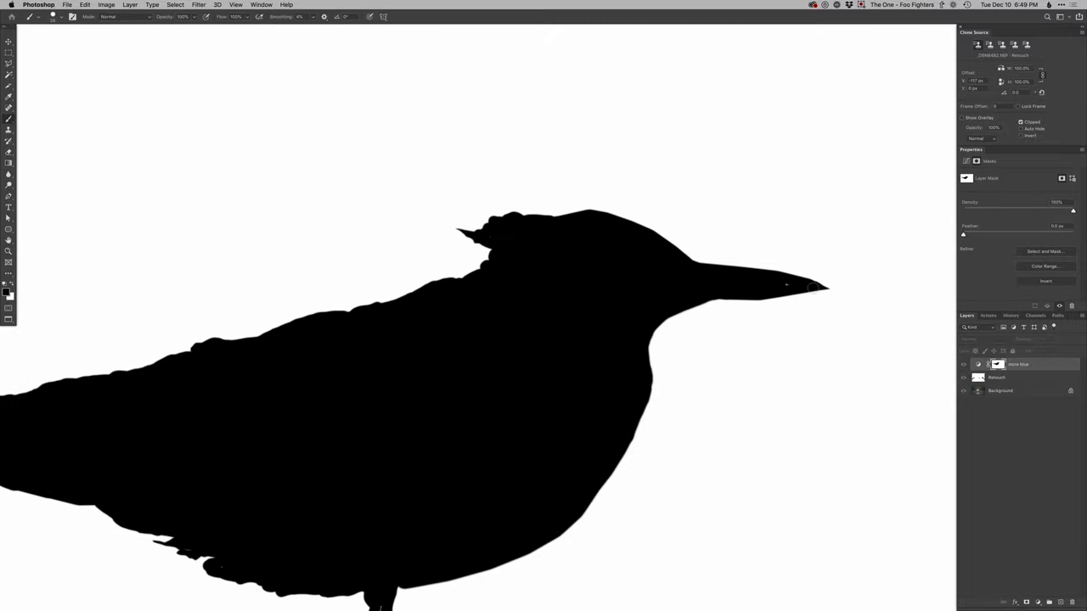
{"action": "scroll", "coordinate": [695, 319], "scroll_direction": "down", "scroll_amount": 6}
{"action": "scroll", "coordinate": [695, 319], "scroll_direction": "left", "scroll_amount": 3}
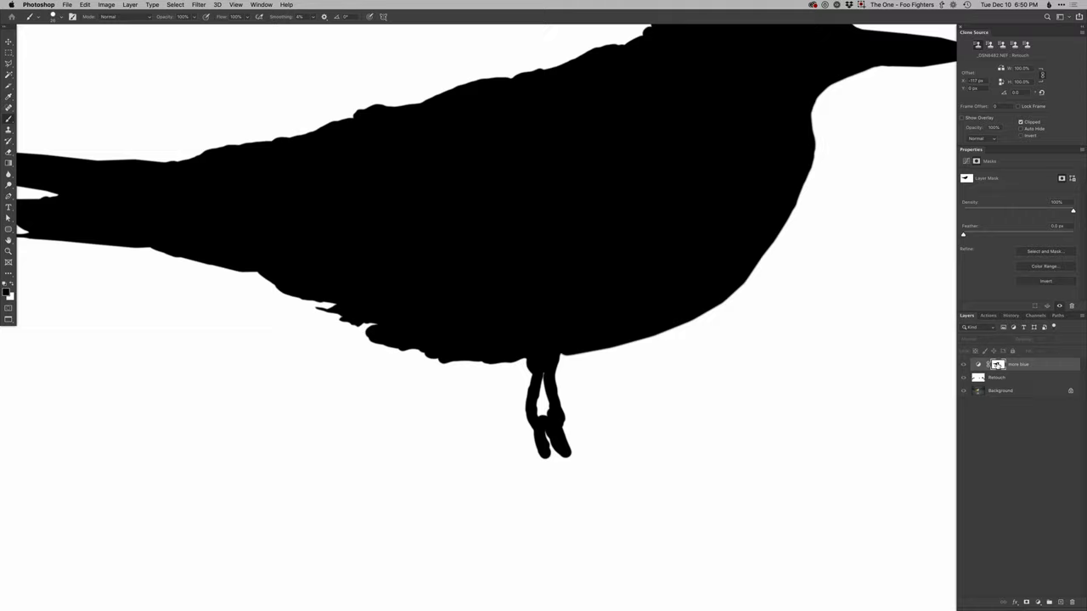
{"action": "left_click", "coordinate": [996, 366], "text": "alt"}
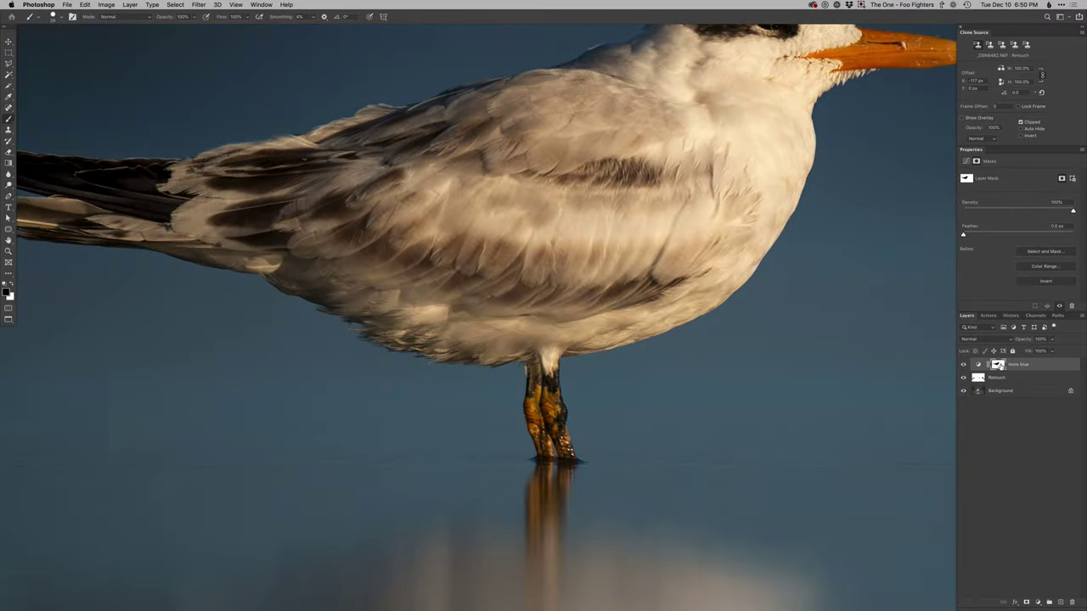
{"action": "left_click", "coordinate": [997, 365], "text": "alt"}
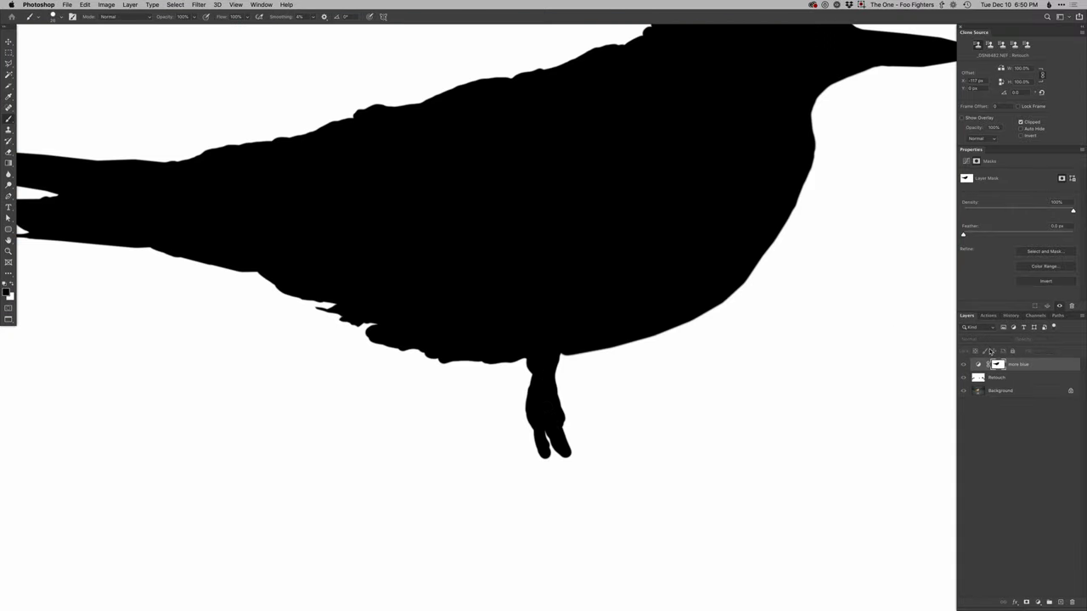
{"action": "left_click", "coordinate": [996, 365], "text": "alt"}
- Fit the whole photo on screen and shrink the brush to about 77 pixels
{"action": "key", "text": "super+0"}
{"action": "key", "text": "super+minus"}
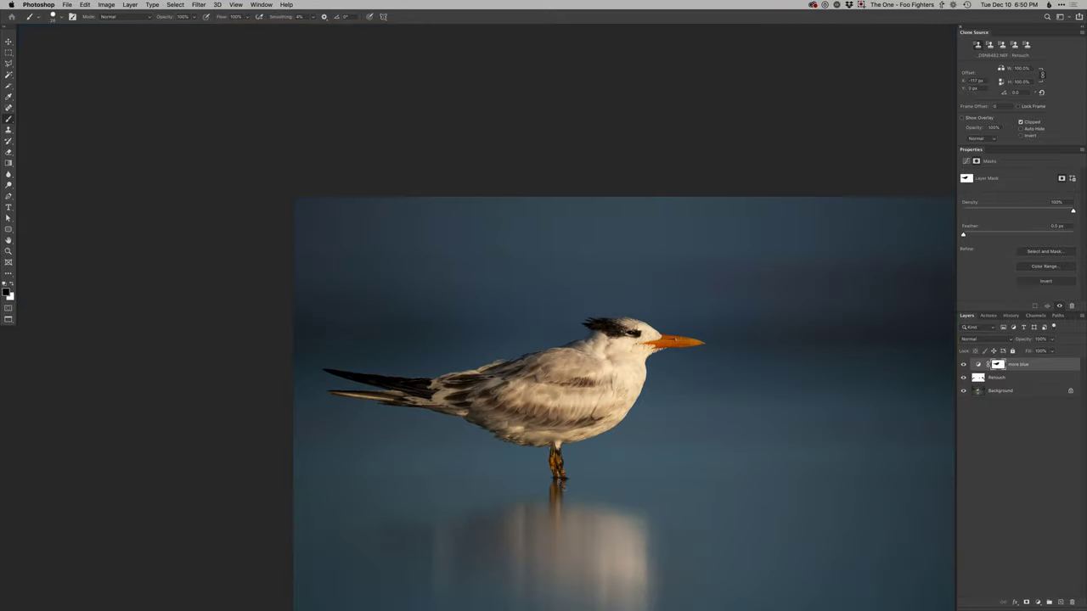
{"action": "right_click", "coordinate": [562, 496]}
{"action": "key", "text": "Return"}
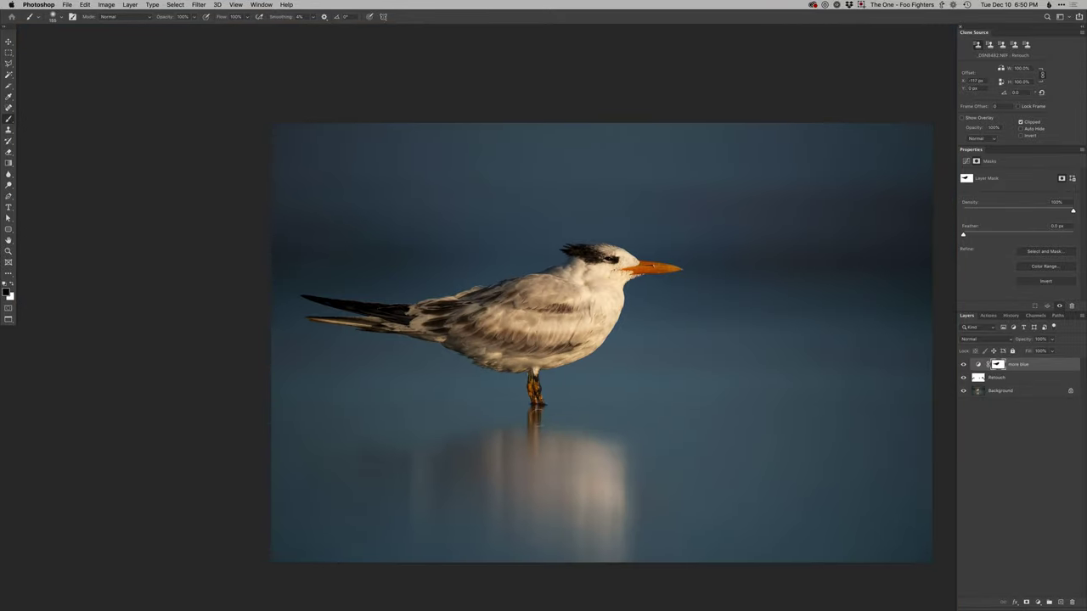
{"action": "left_click_drag", "start_coordinate": [543, 409], "coordinate": [530, 409]}
- Save the inverted bird mask as a hidden Curves layer named 'selection', then reselect the more blue mask
{"action": "left_click", "coordinate": [996, 364], "text": "super"}
{"action": "key", "text": "shift+super+i"}
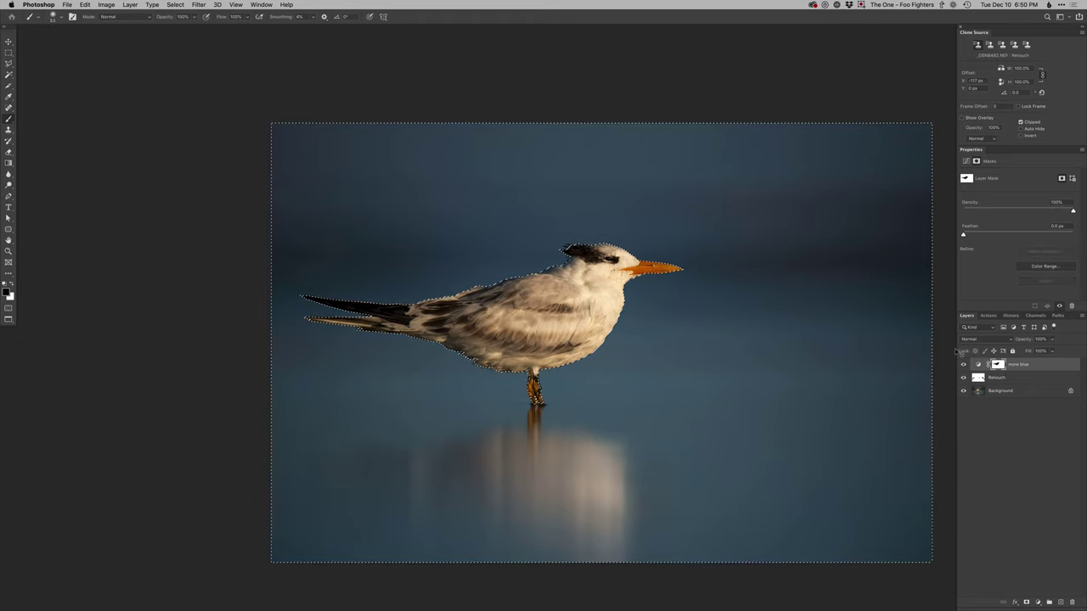
{"action": "key", "text": "shift+super+n"}
{"action": "type", "text": "selec"}
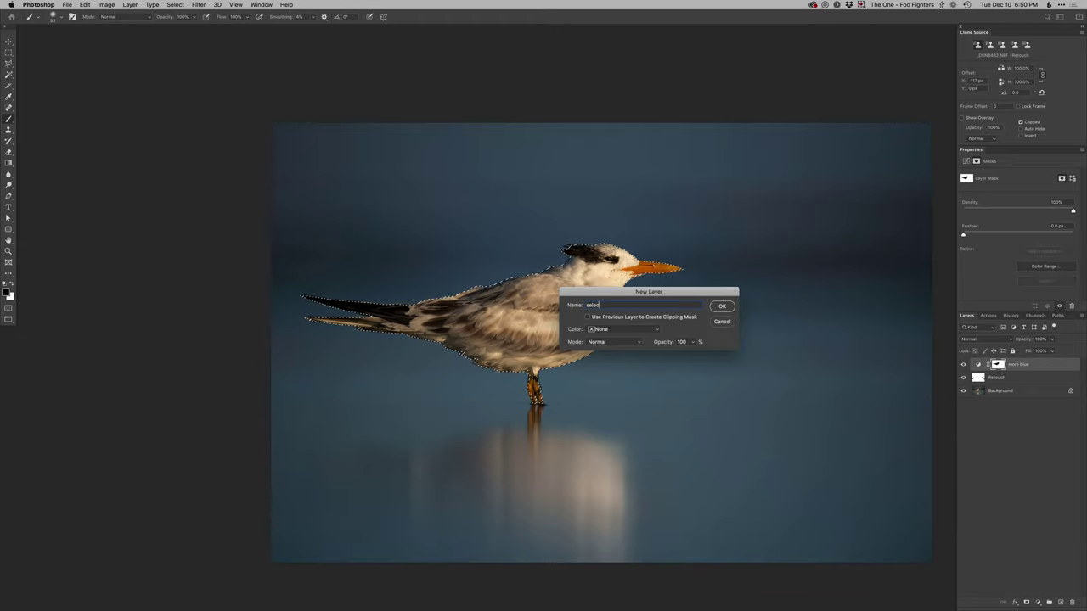
{"action": "type", "text": "tion"}
{"action": "key", "text": "Return"}
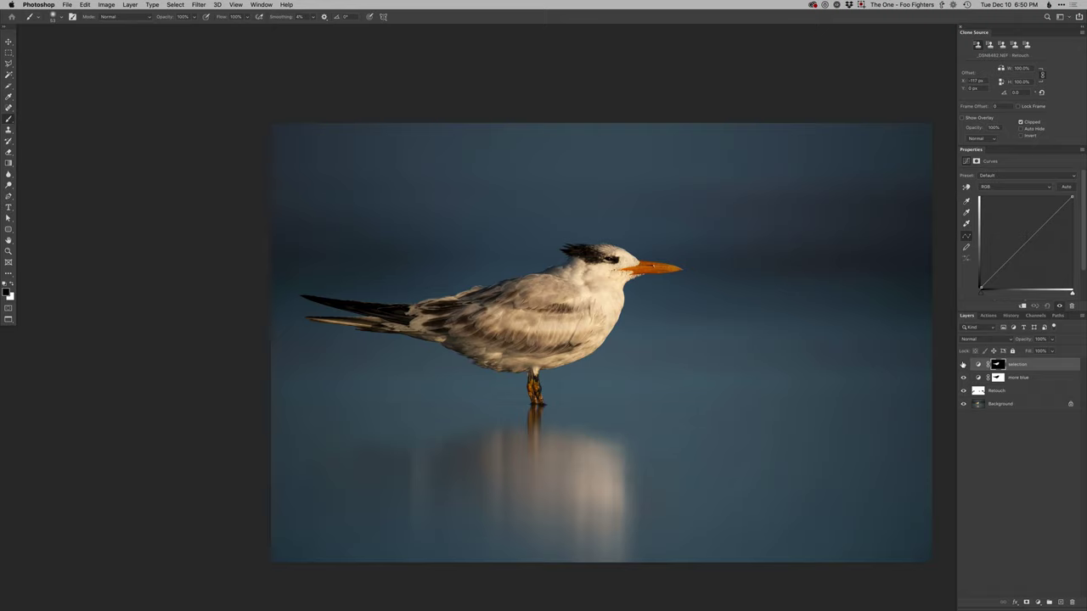
{"action": "left_click", "coordinate": [963, 364]}
{"action": "left_click", "coordinate": [997, 377]}
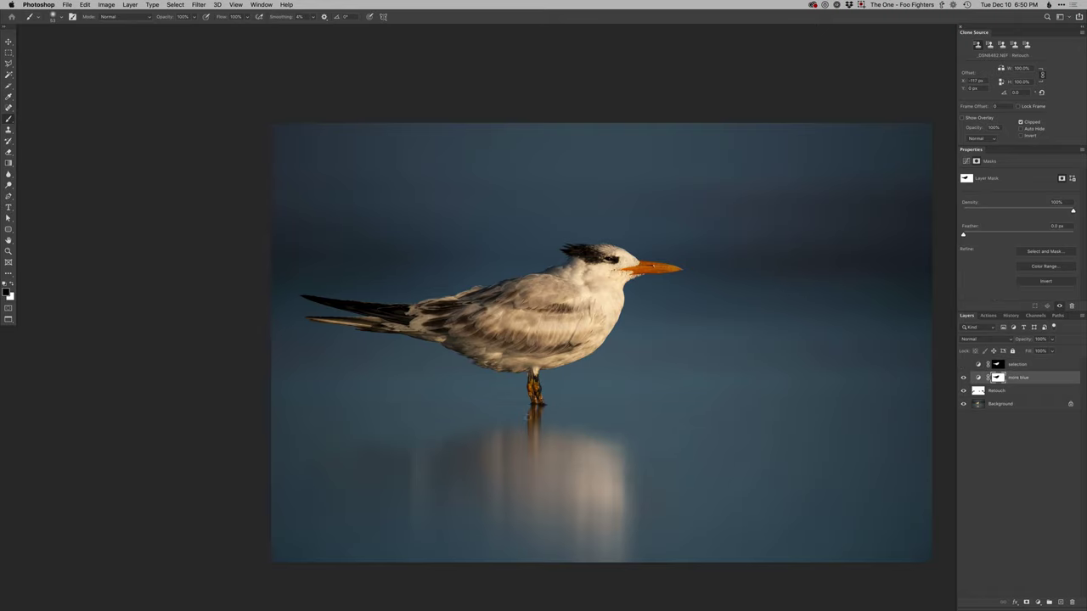
- Set the brush to about 107 pixels, then make it smaller while moving around the image
{"action": "left_click_drag", "start_coordinate": [532, 428], "coordinate": [533, 461]}
{"action": "scroll", "coordinate": [611, 463], "scroll_direction": "right", "scroll_amount": 3}
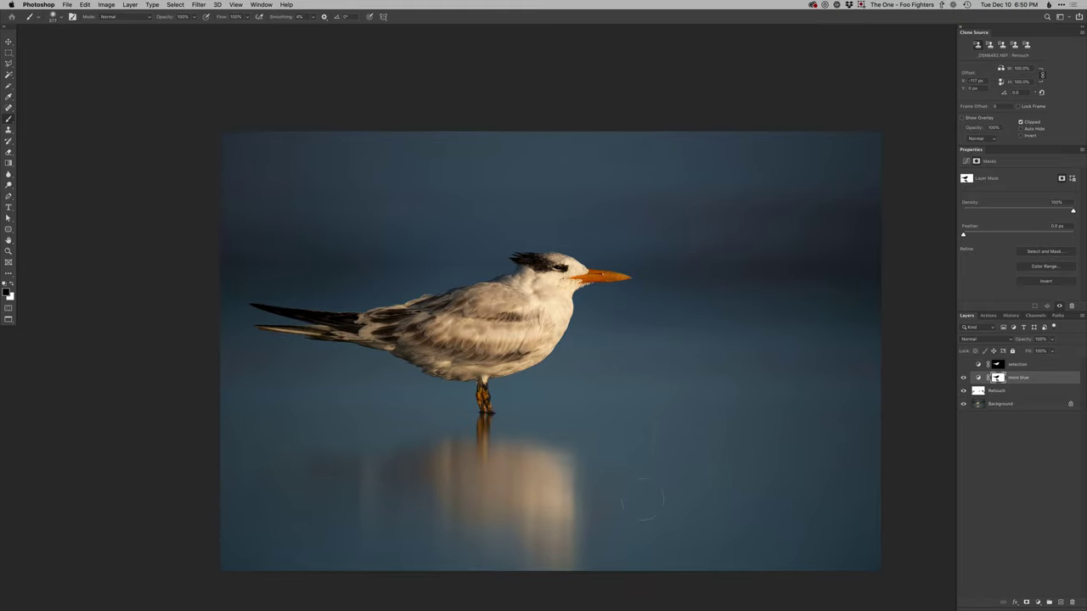
{"action": "left_click_drag", "start_coordinate": [643, 446], "coordinate": [631, 451]}
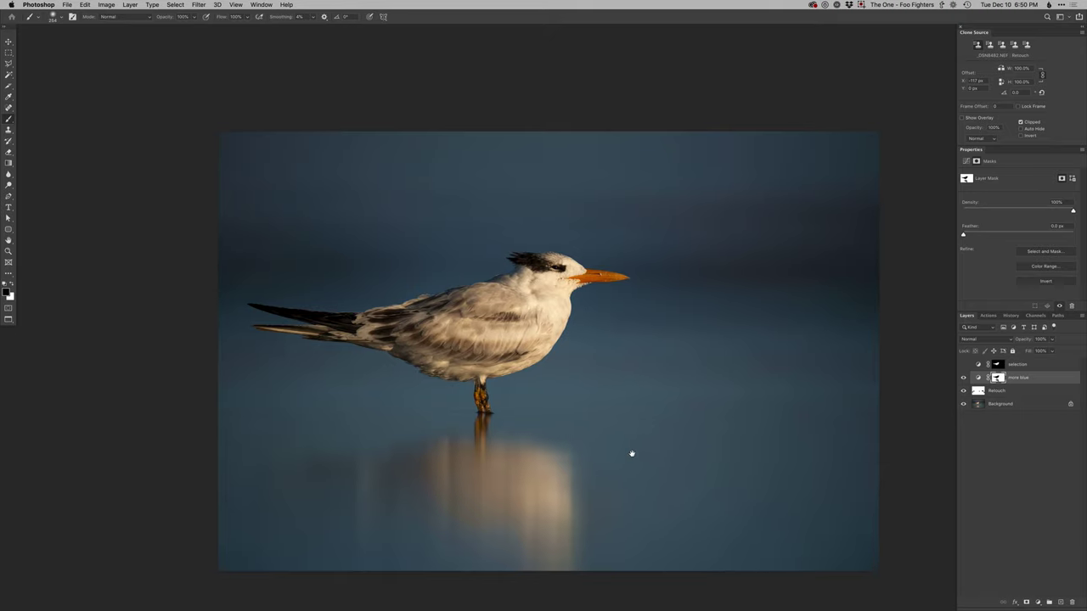
{"action": "scroll", "coordinate": [626, 458], "scroll_direction": "right", "scroll_amount": 2}
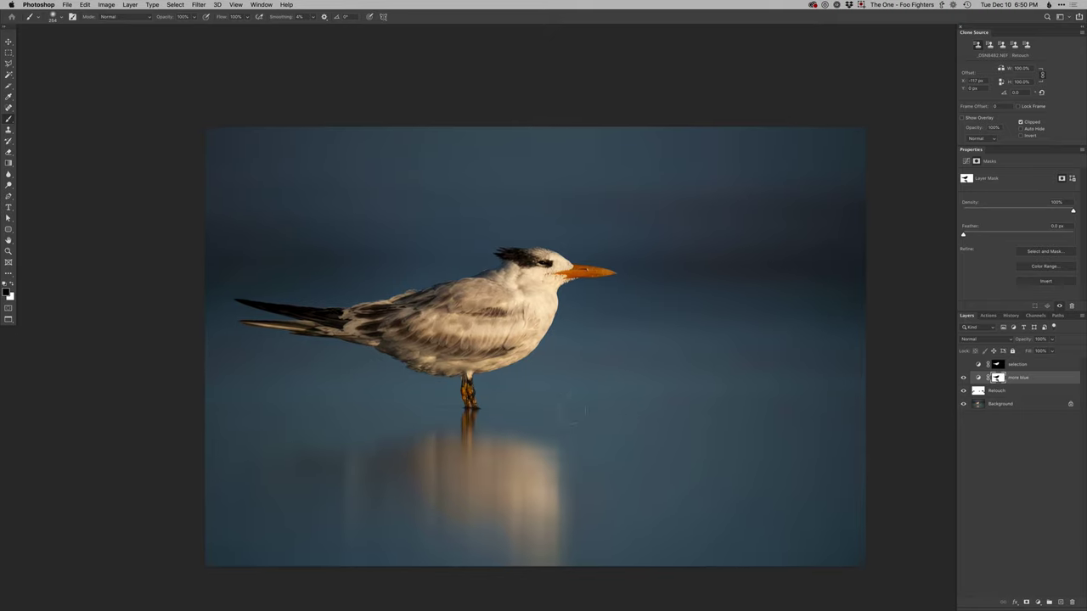
{"action": "scroll", "coordinate": [556, 393], "scroll_direction": "up", "scroll_amount": 1}
{"action": "scroll", "coordinate": [631, 441], "scroll_direction": "down", "scroll_amount": 2}
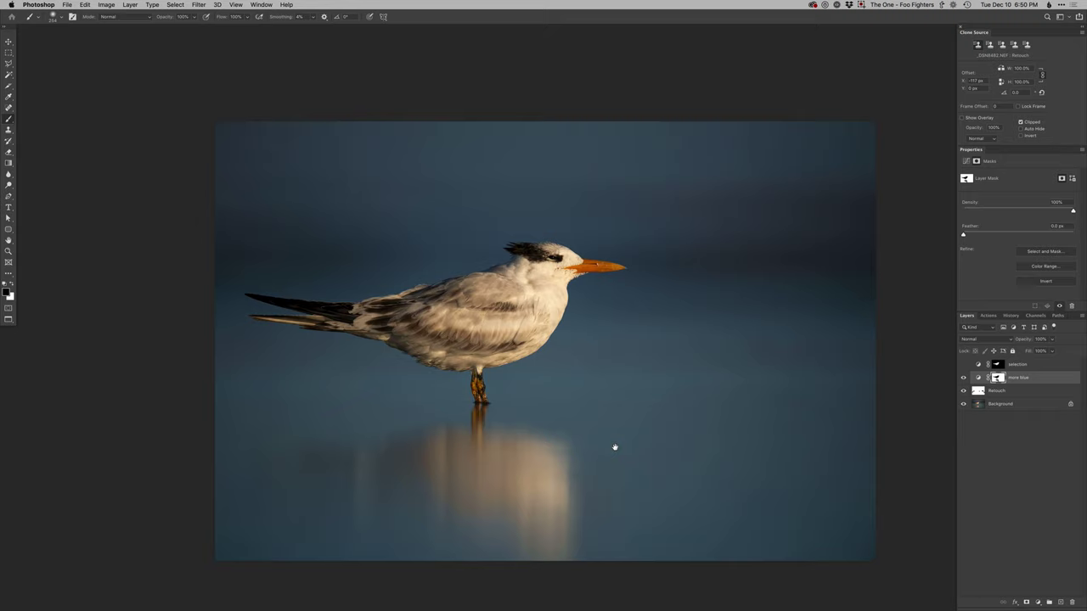
{"action": "scroll", "coordinate": [614, 447], "scroll_direction": "up", "scroll_amount": 1}
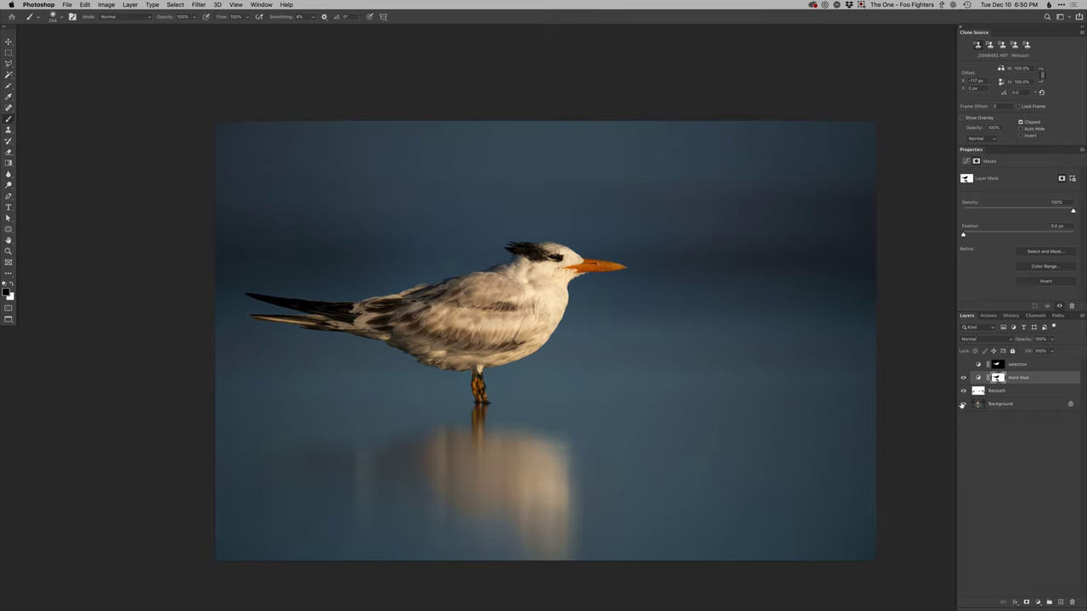
- Add a Curves 1 adjustment layer, then select more blue and compare against the original Background
{"action": "key", "text": "super+j"}
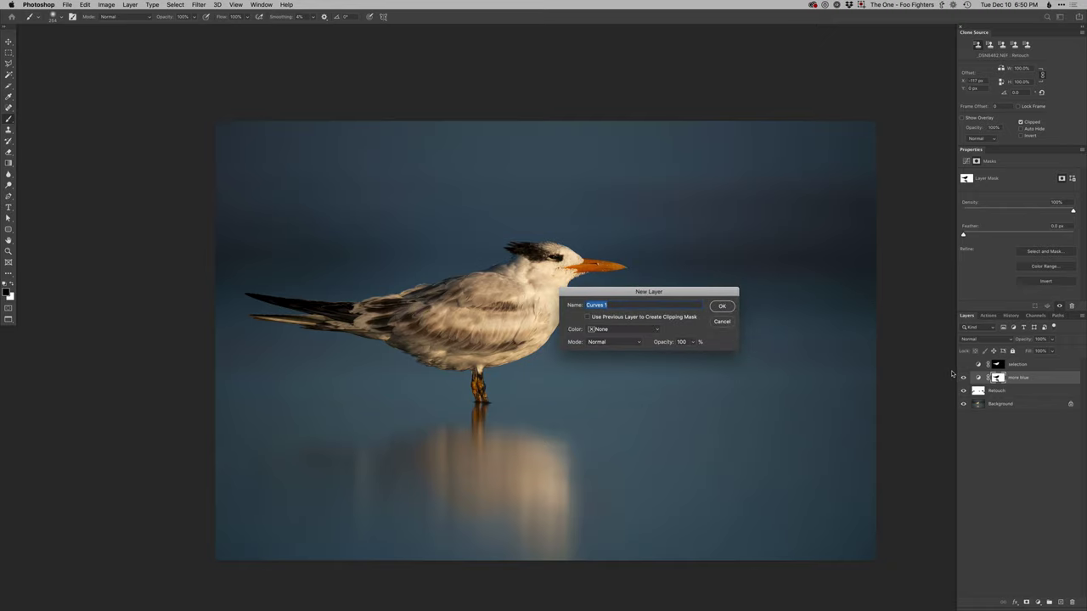
{"action": "key", "text": "Return"}
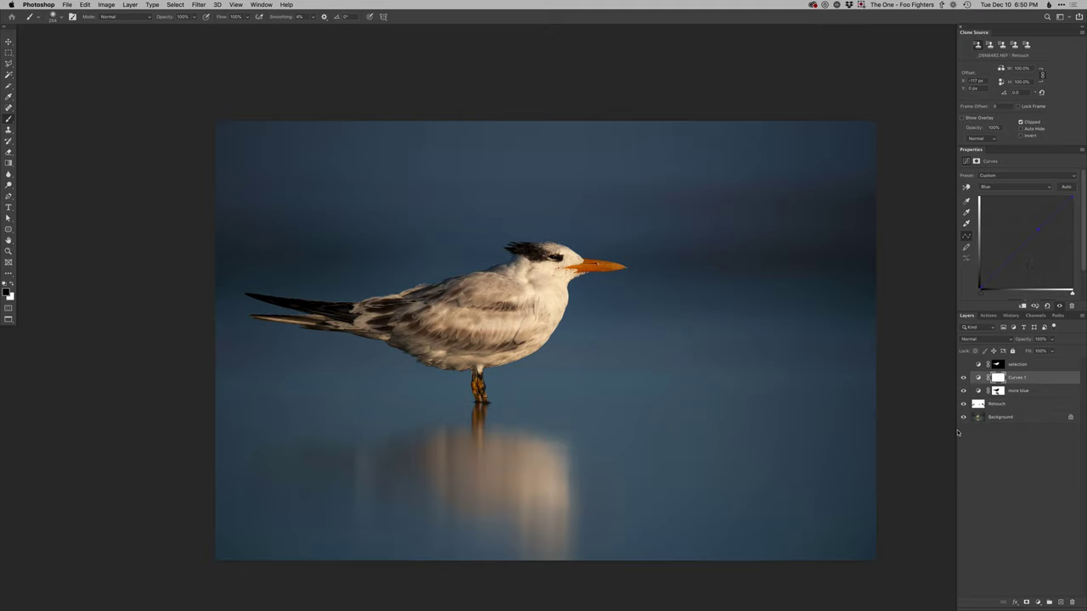
{"action": "key", "text": "v"}
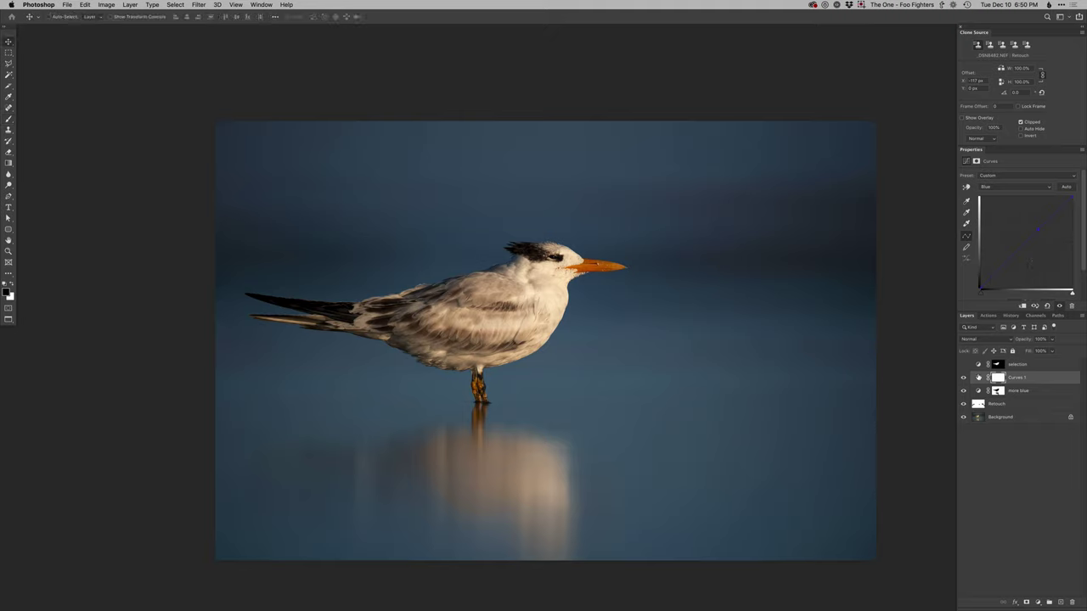
{"action": "left_click", "coordinate": [978, 394]}
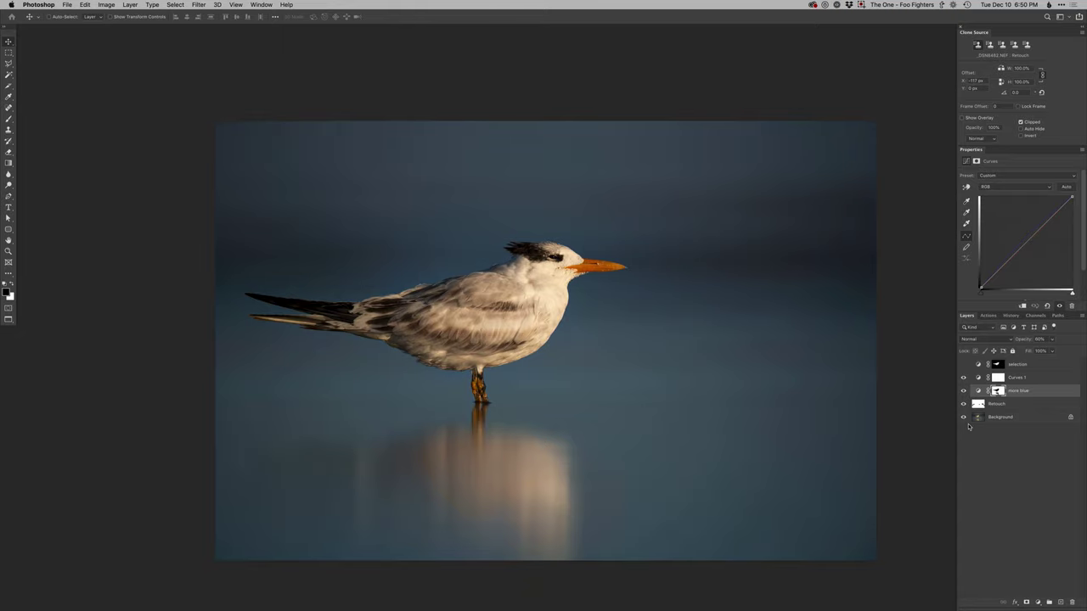
{"action": "scroll", "coordinate": [840, 464], "scroll_direction": "right", "scroll_amount": 2}
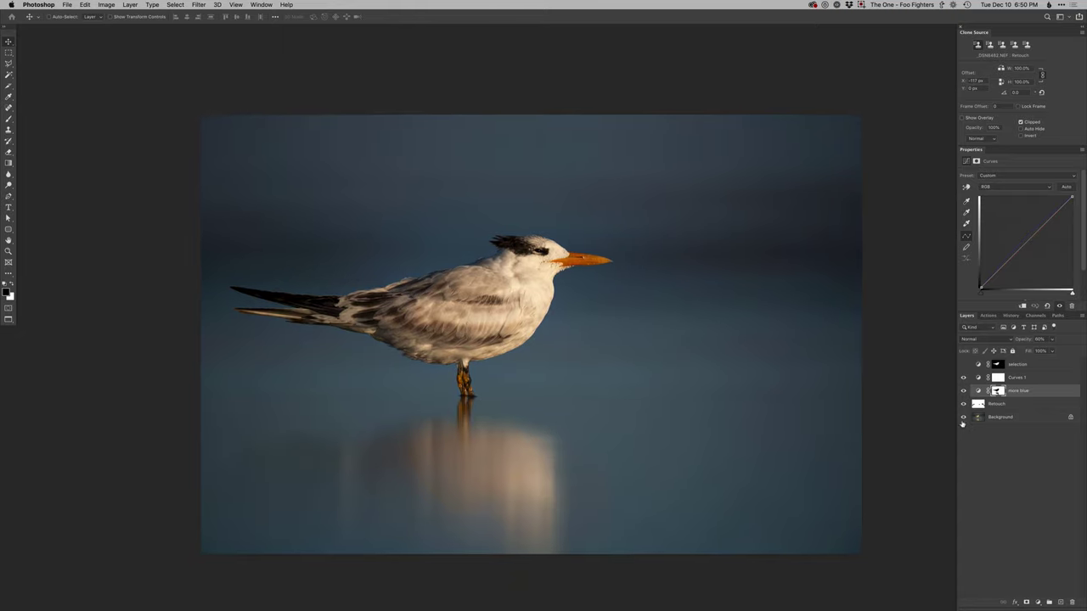
{"action": "left_click", "coordinate": [964, 417]}
{"action": "left_click", "coordinate": [963, 417]}
- Adjust the more blue layer's Red channel and compare it with the original photo
{"action": "left_click", "coordinate": [978, 391]}
{"action": "left_click", "coordinate": [963, 418], "text": "alt"}
{"action": "left_click", "coordinate": [964, 418], "text": "alt"}
{"action": "scroll", "coordinate": [636, 472], "scroll_direction": "right", "scroll_amount": 2}
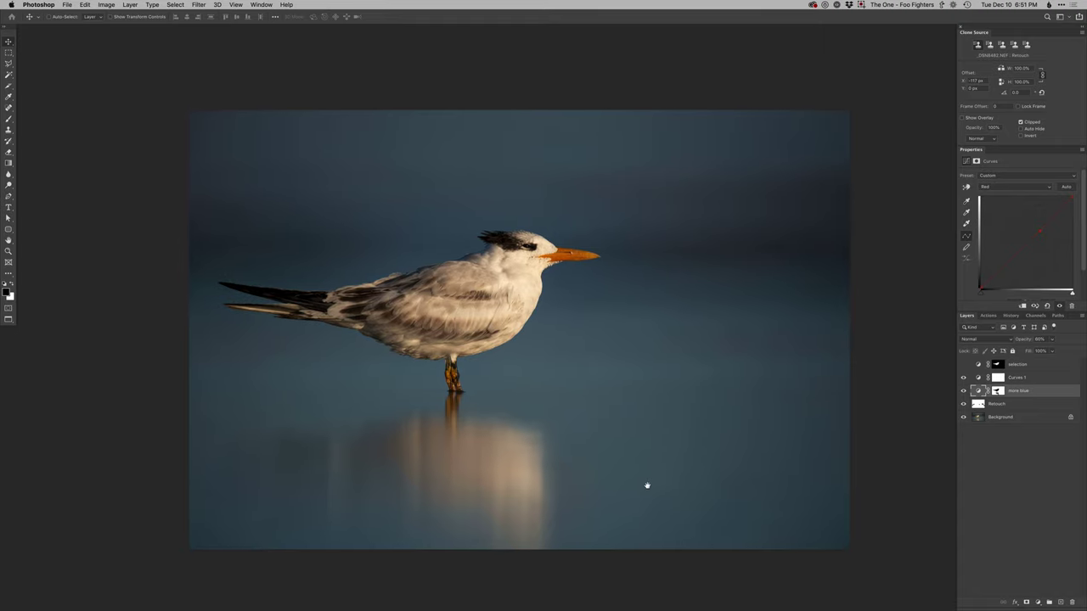
{"action": "scroll", "coordinate": [660, 477], "scroll_direction": "right", "scroll_amount": 1}
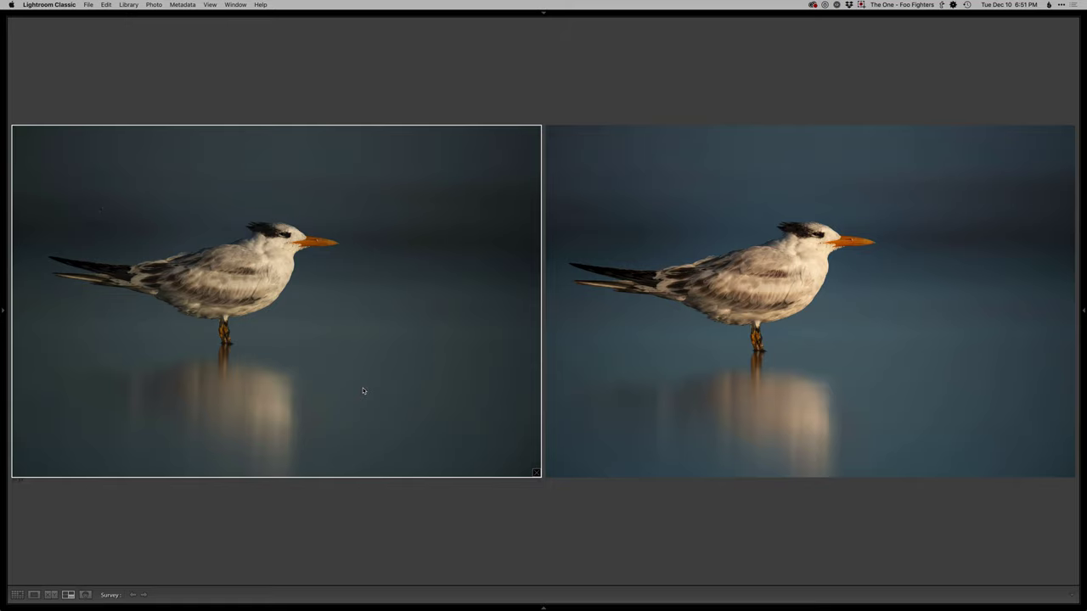
- Show the finished warm golden tern with deep blue water alone in Lightroom's Loupe view
{"action": "mouse_move", "coordinate": [809, 302]}
{"action": "key", "text": "e"}
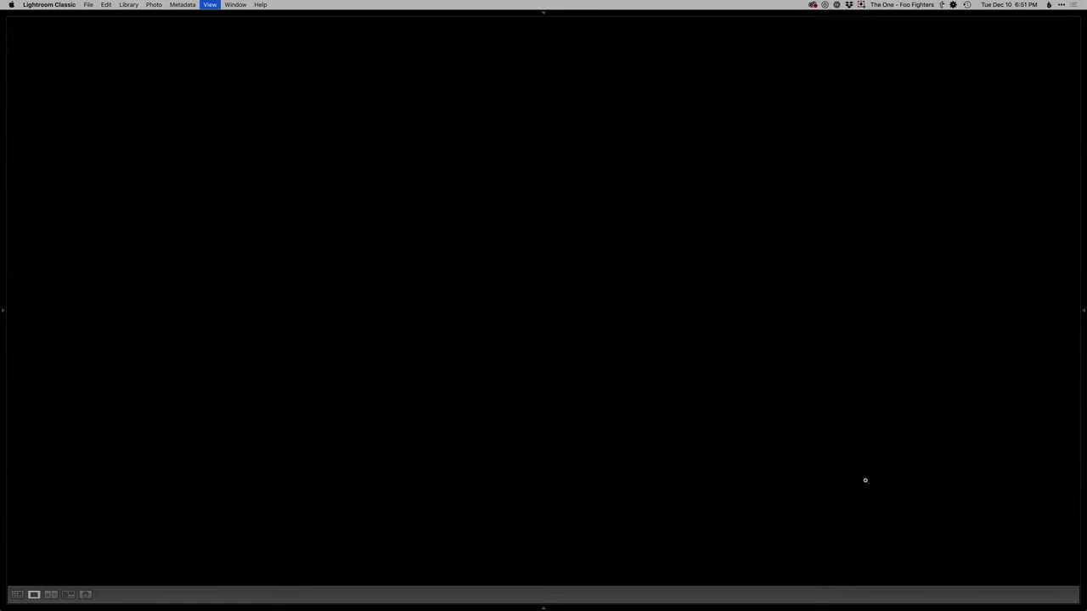
{"action": "key", "text": "Right"}
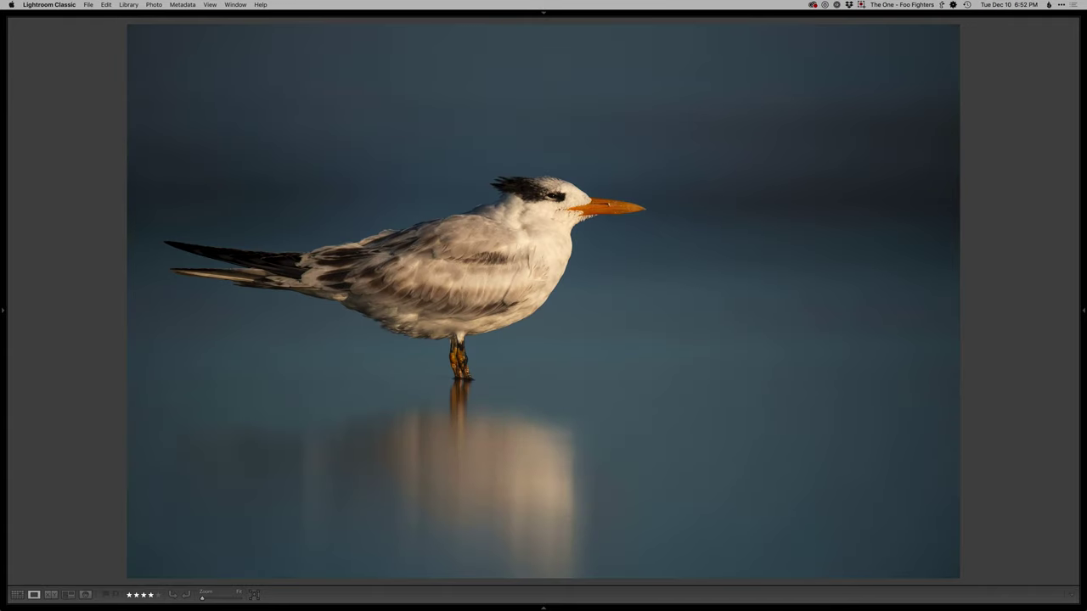